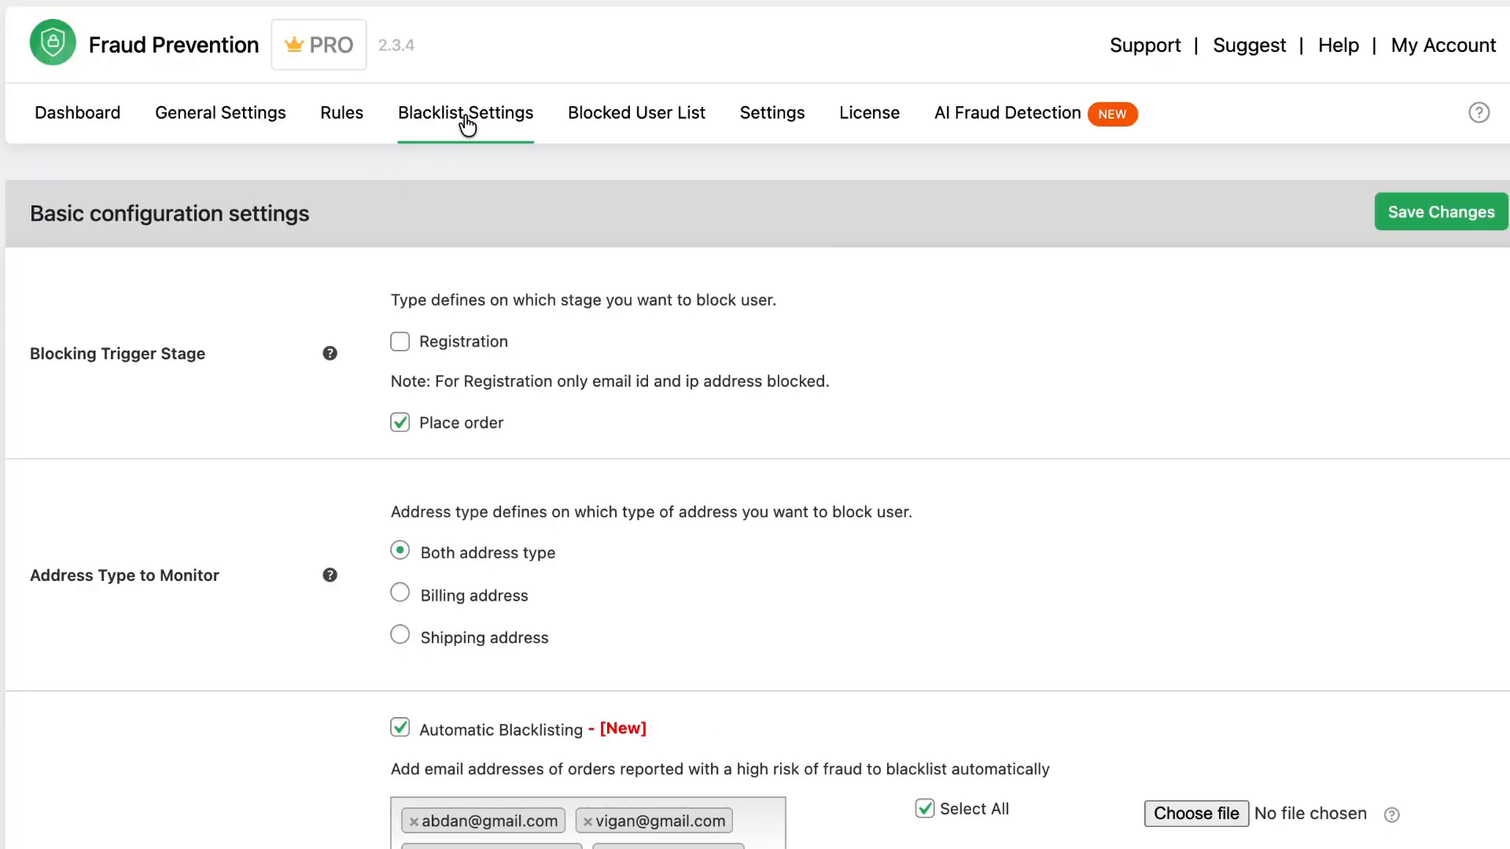
# Review the blacklist settings, from blocking trigger stage and address type through blocked emails, domains, browsers and user roles.
pyautogui.scroll(-3, 446, 299)
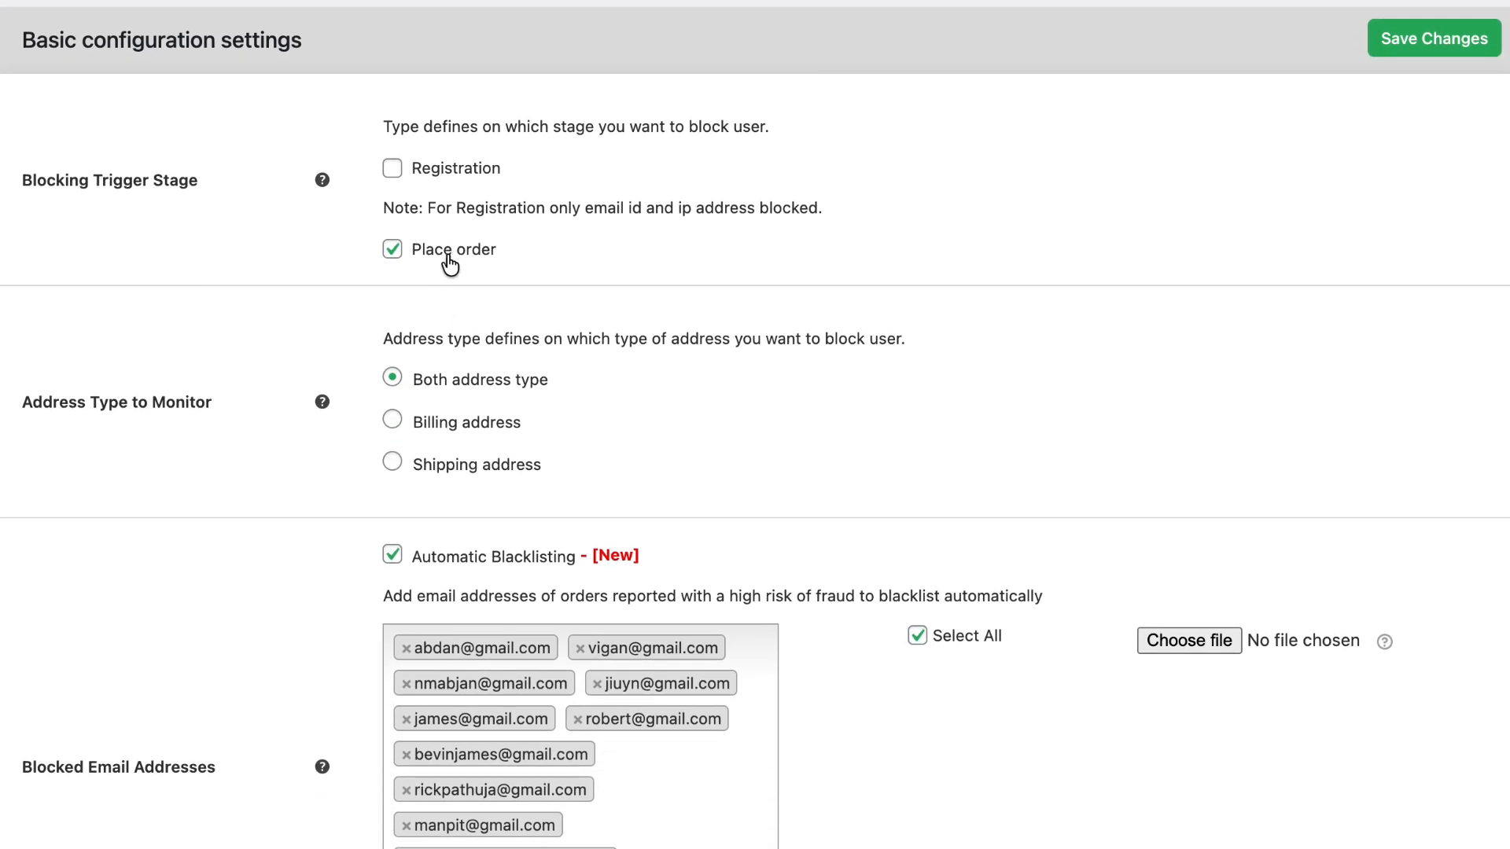
pyautogui.scroll(-2, 413, 266)
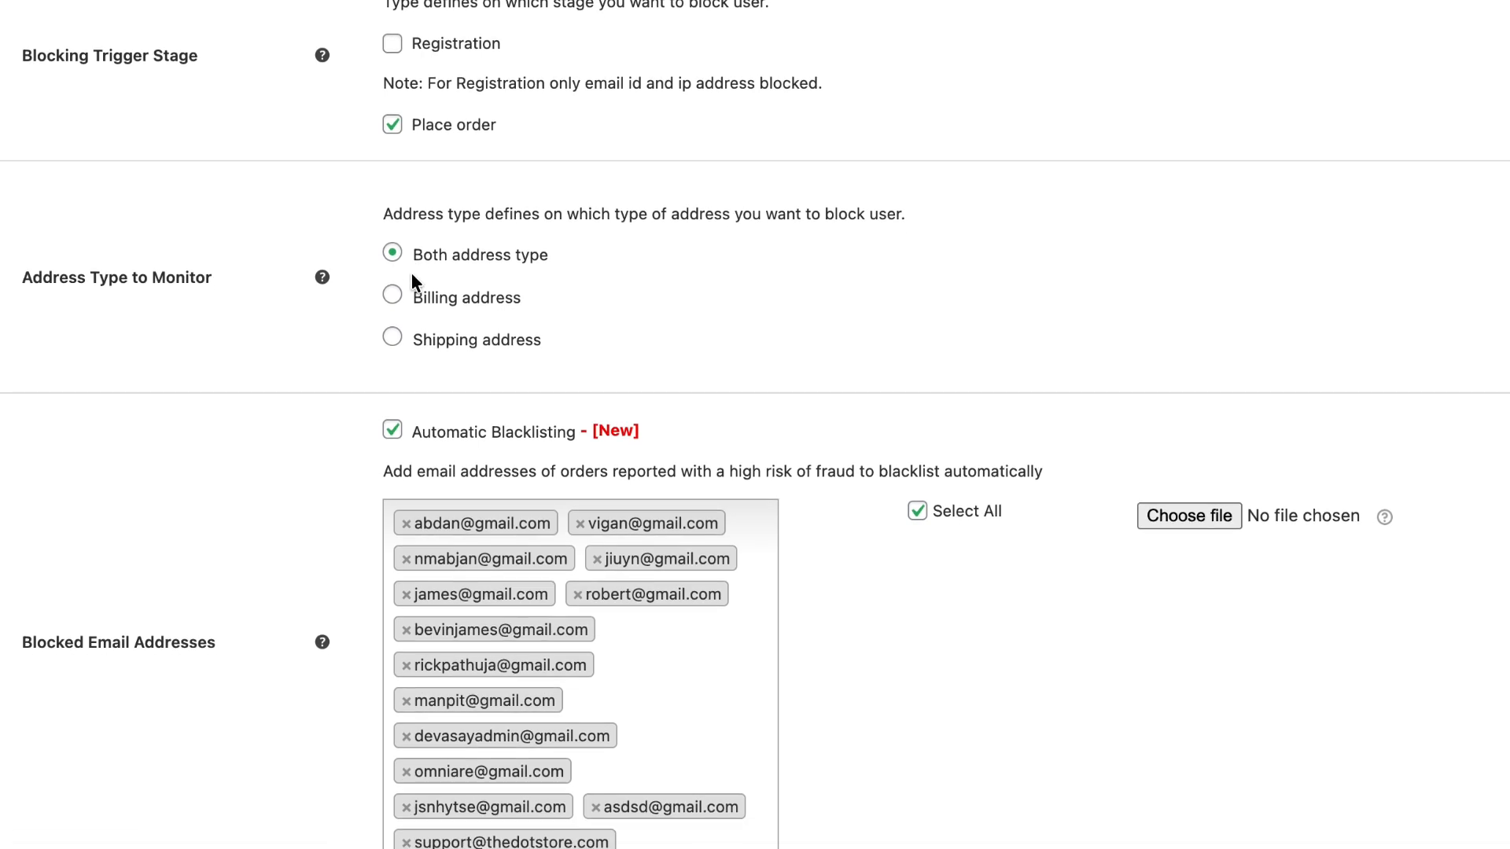
pyautogui.scroll(-3, 447, 267)
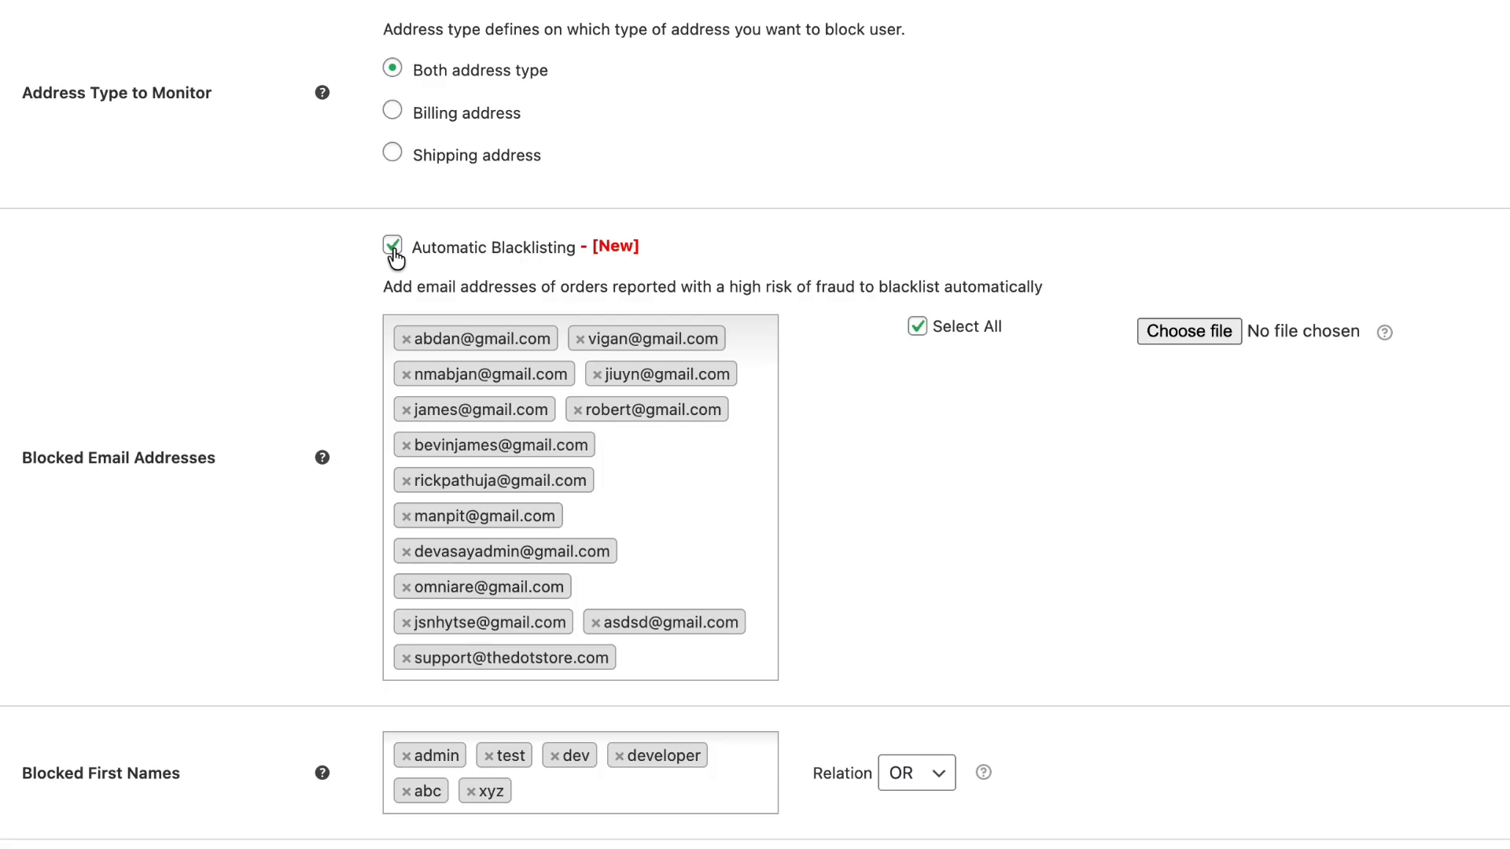
pyautogui.scroll(-4, 395, 256)
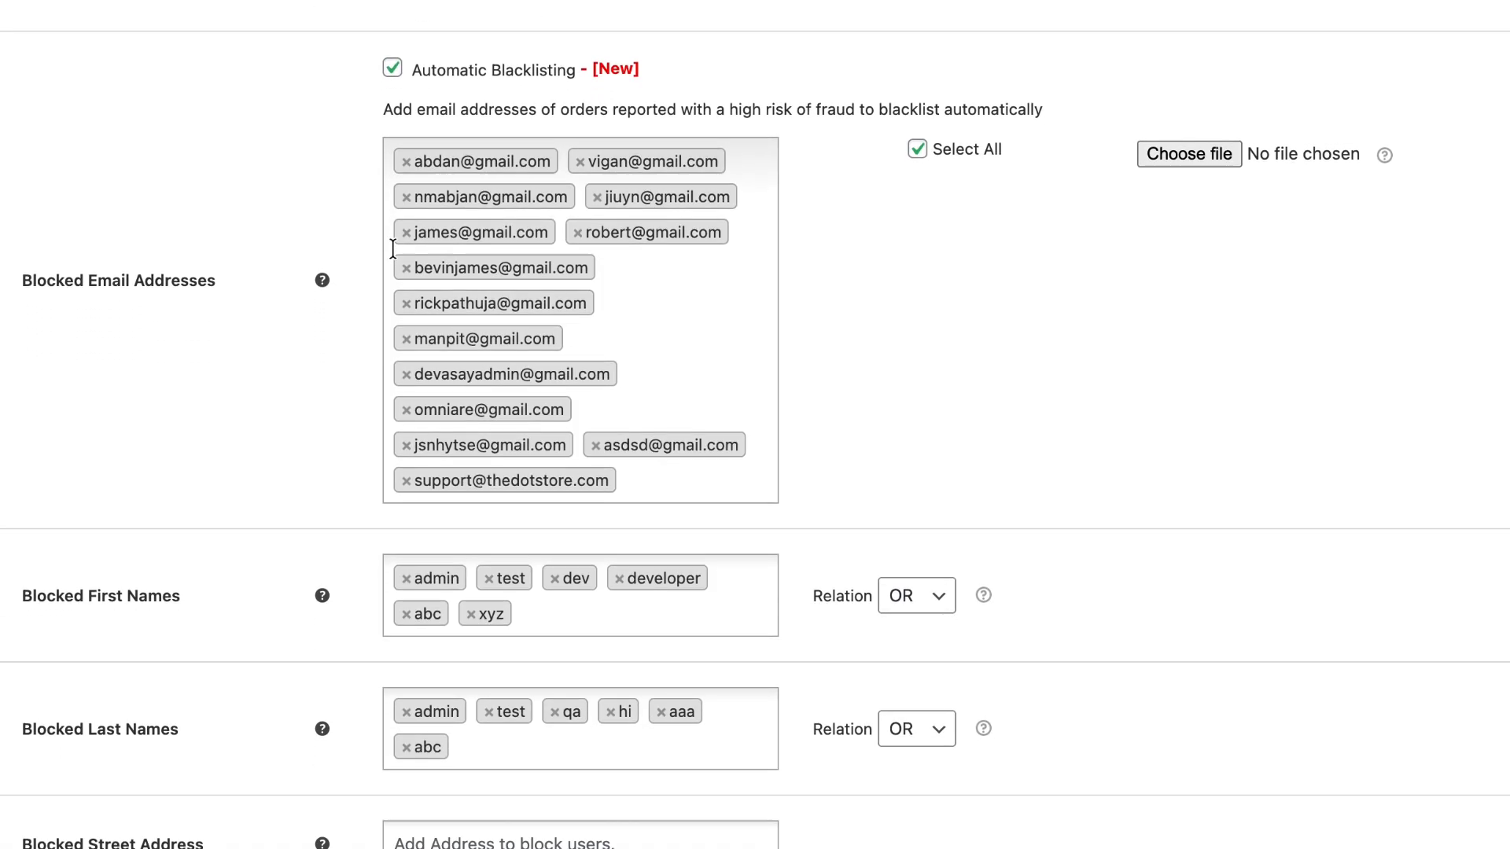
pyautogui.scroll(-1, 393, 249)
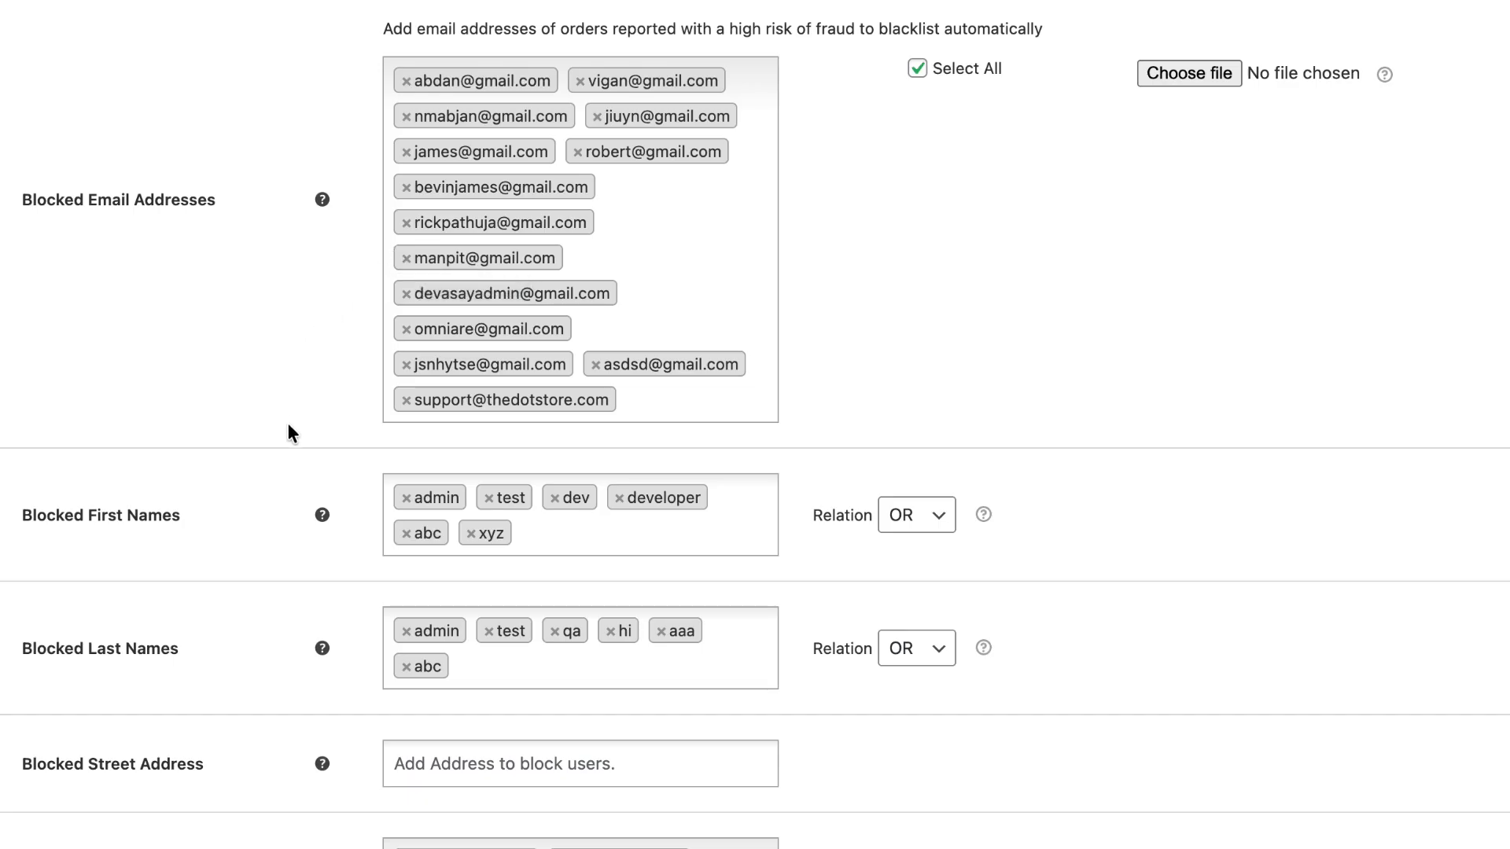
pyautogui.scroll(-1, 288, 424)
pyautogui.scroll(-8, 288, 425)
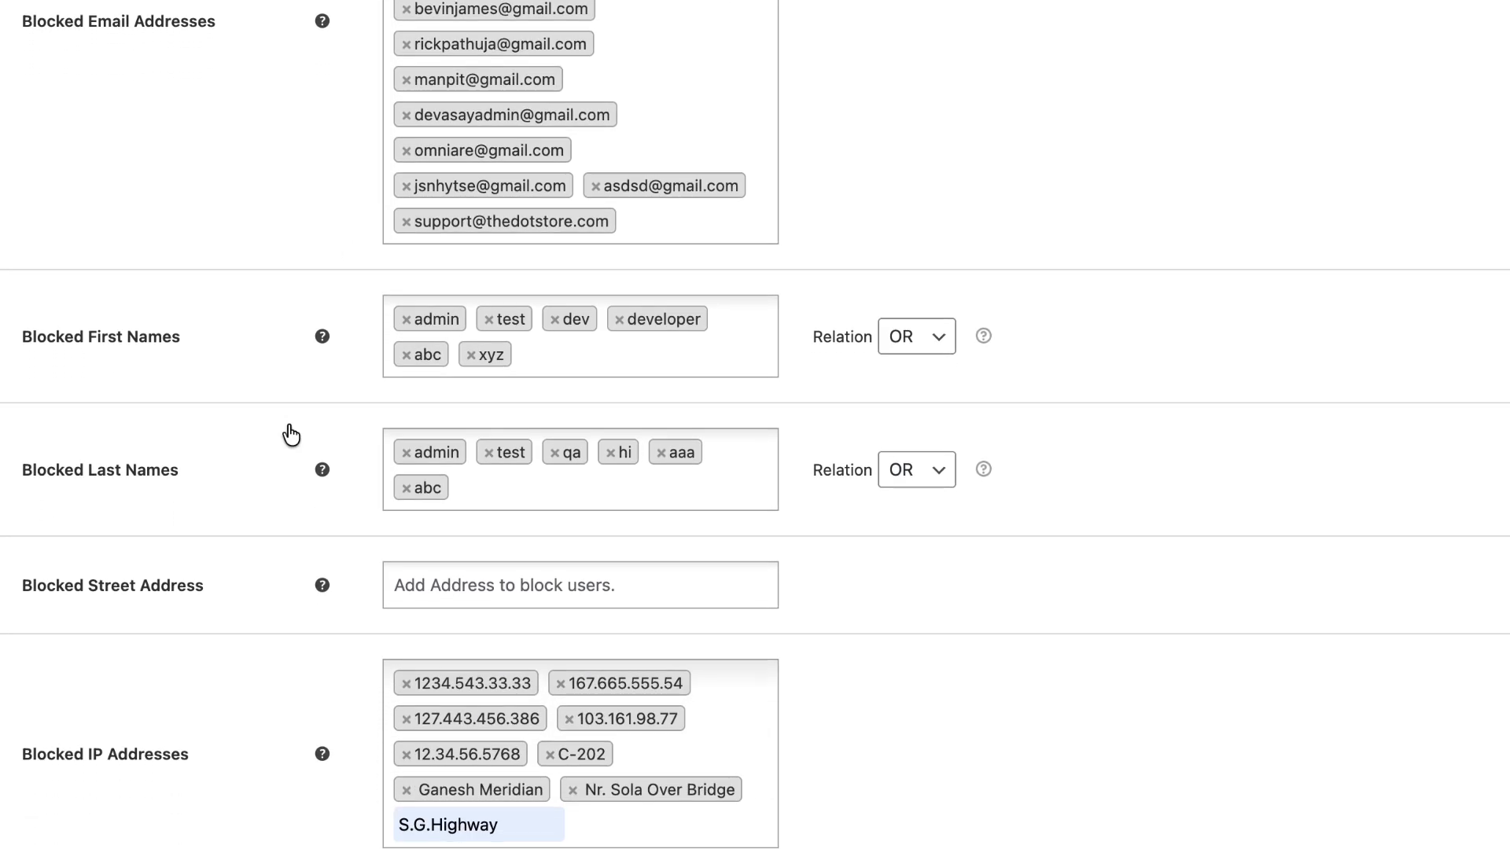
pyautogui.scroll(-10, 290, 429)
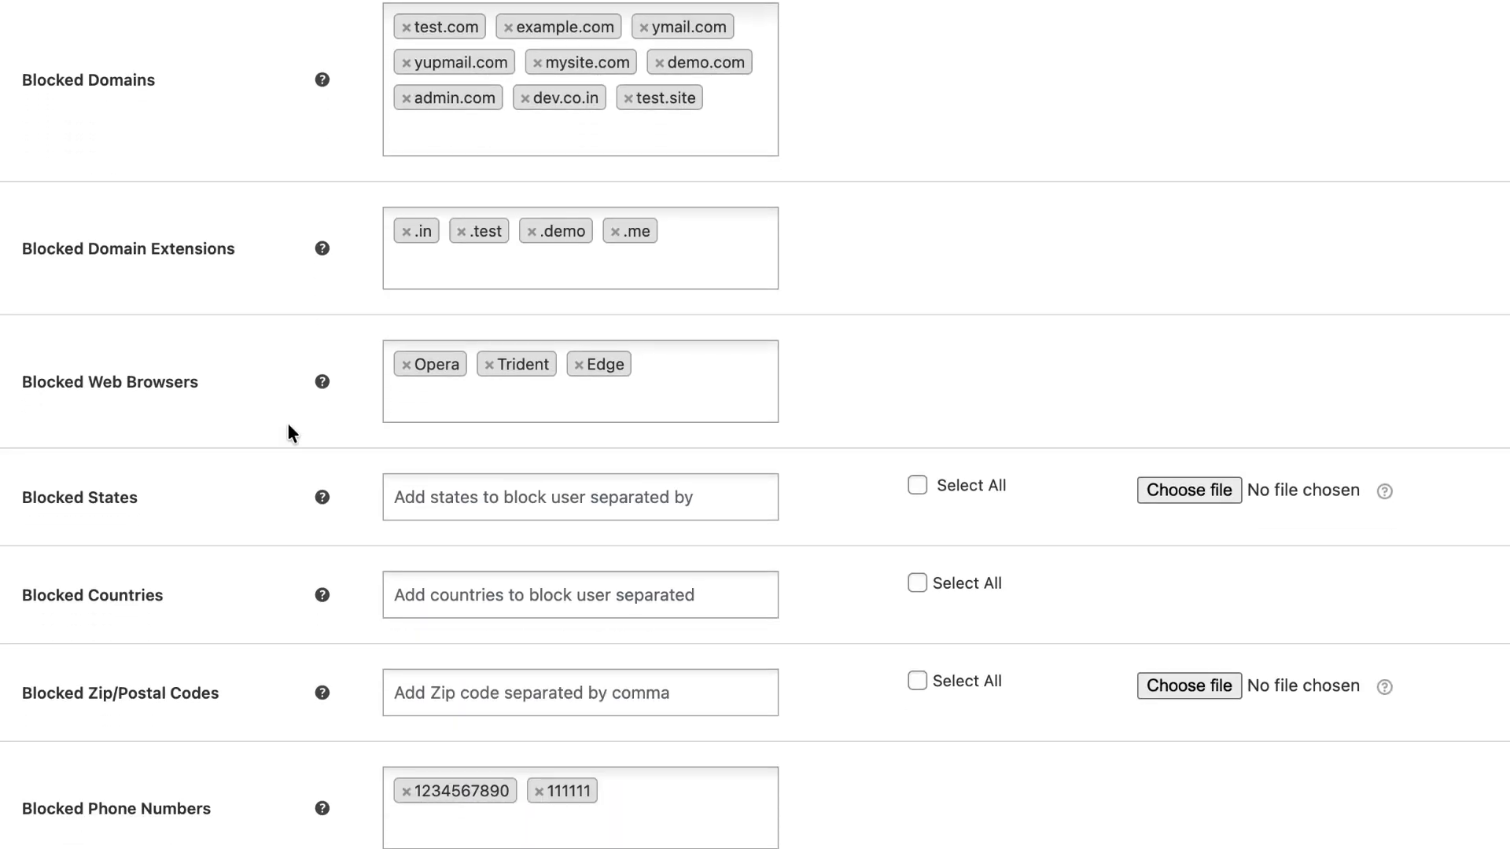
pyautogui.scroll(-3, 288, 426)
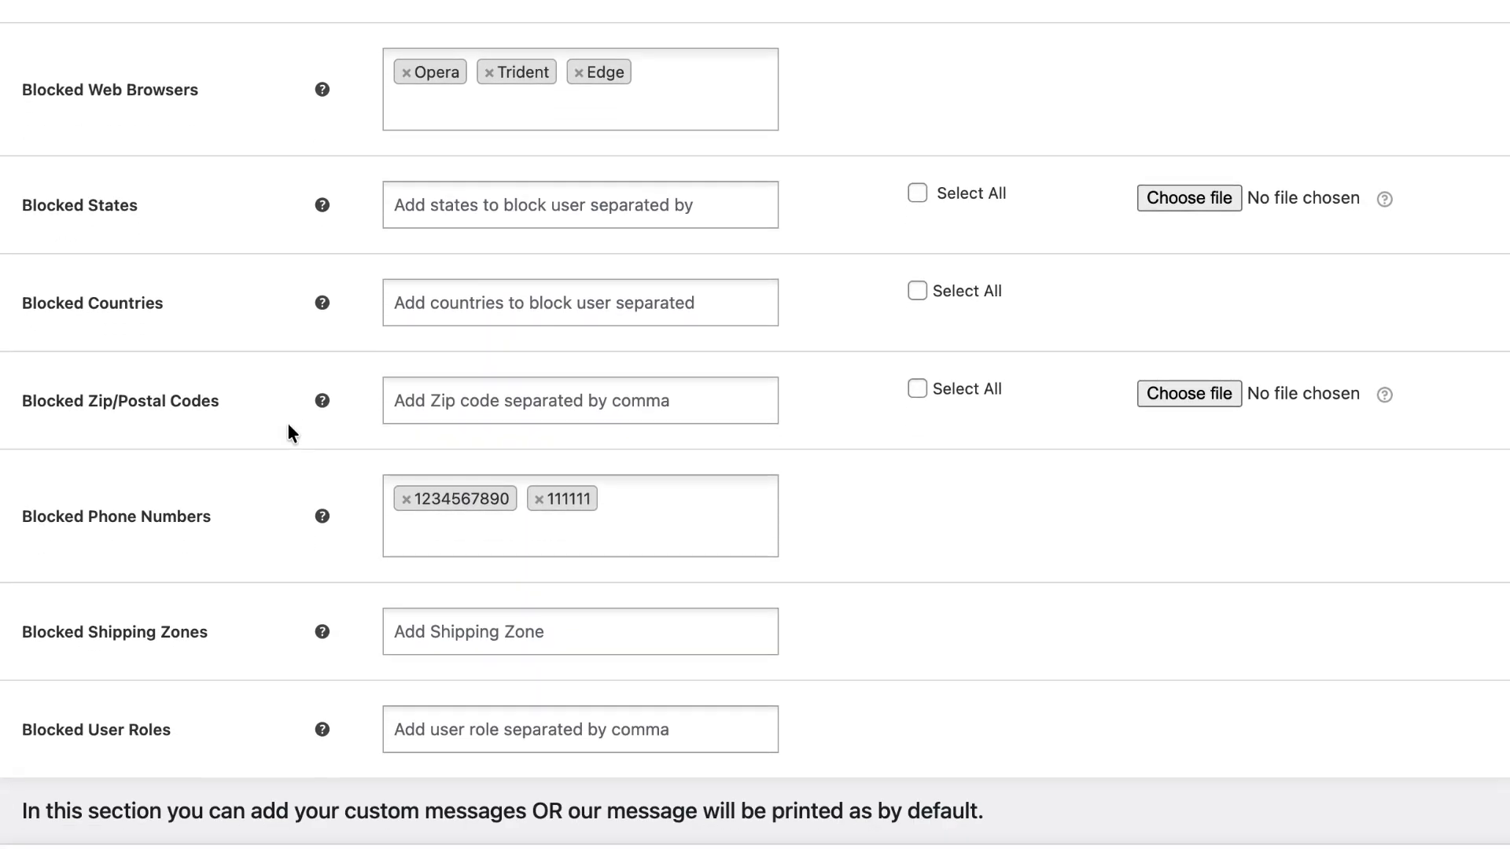
pyautogui.scroll(20, 288, 423)
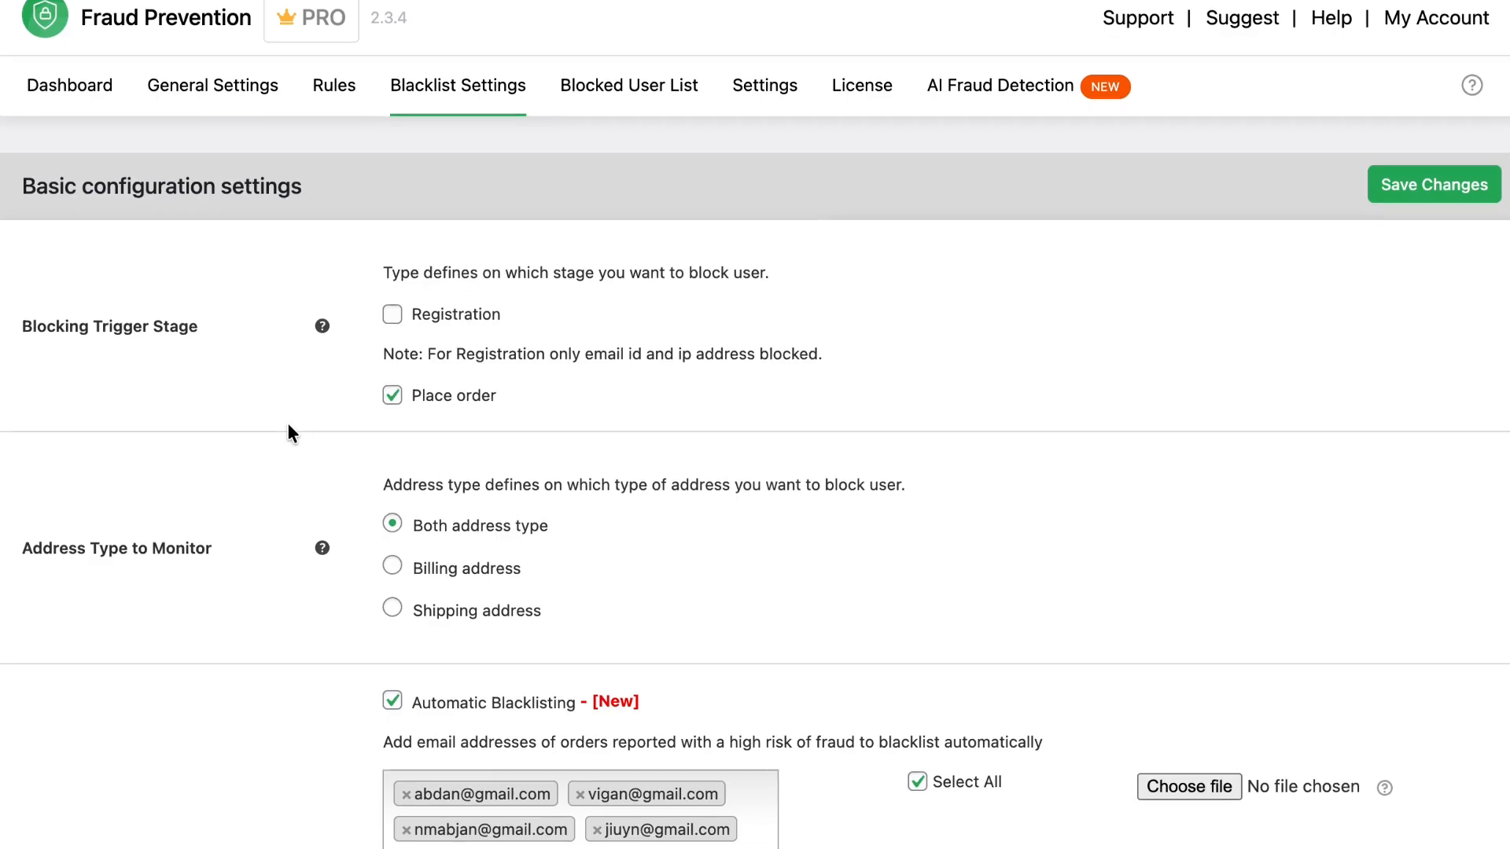
# Open the fraud detection rules and review their weights for first purchases, addresses, origin countries, email domains and order amounts.
pyautogui.click(333, 88)
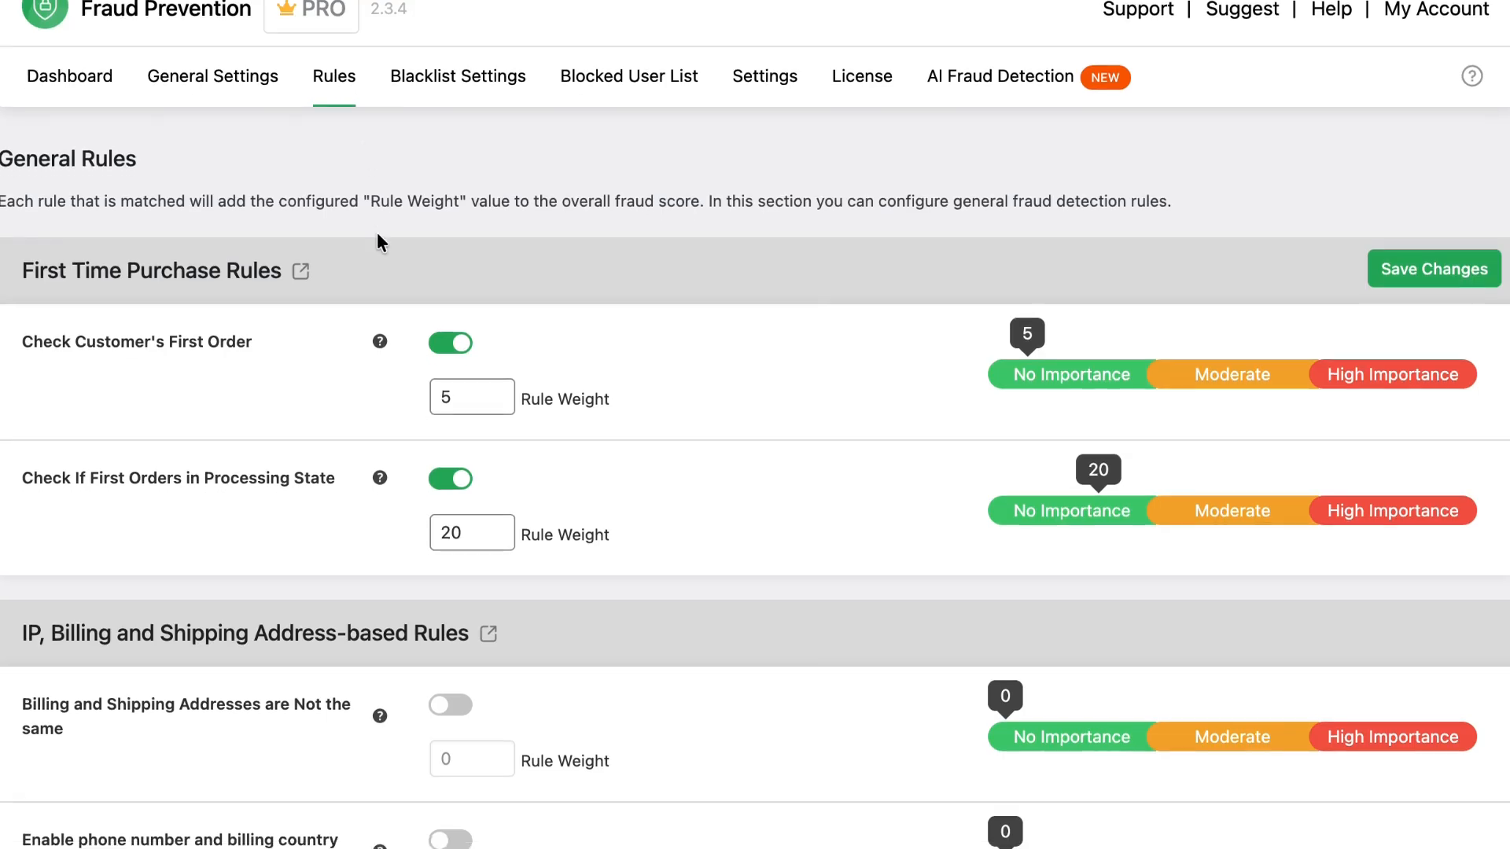
pyautogui.scroll(-3, 375, 233)
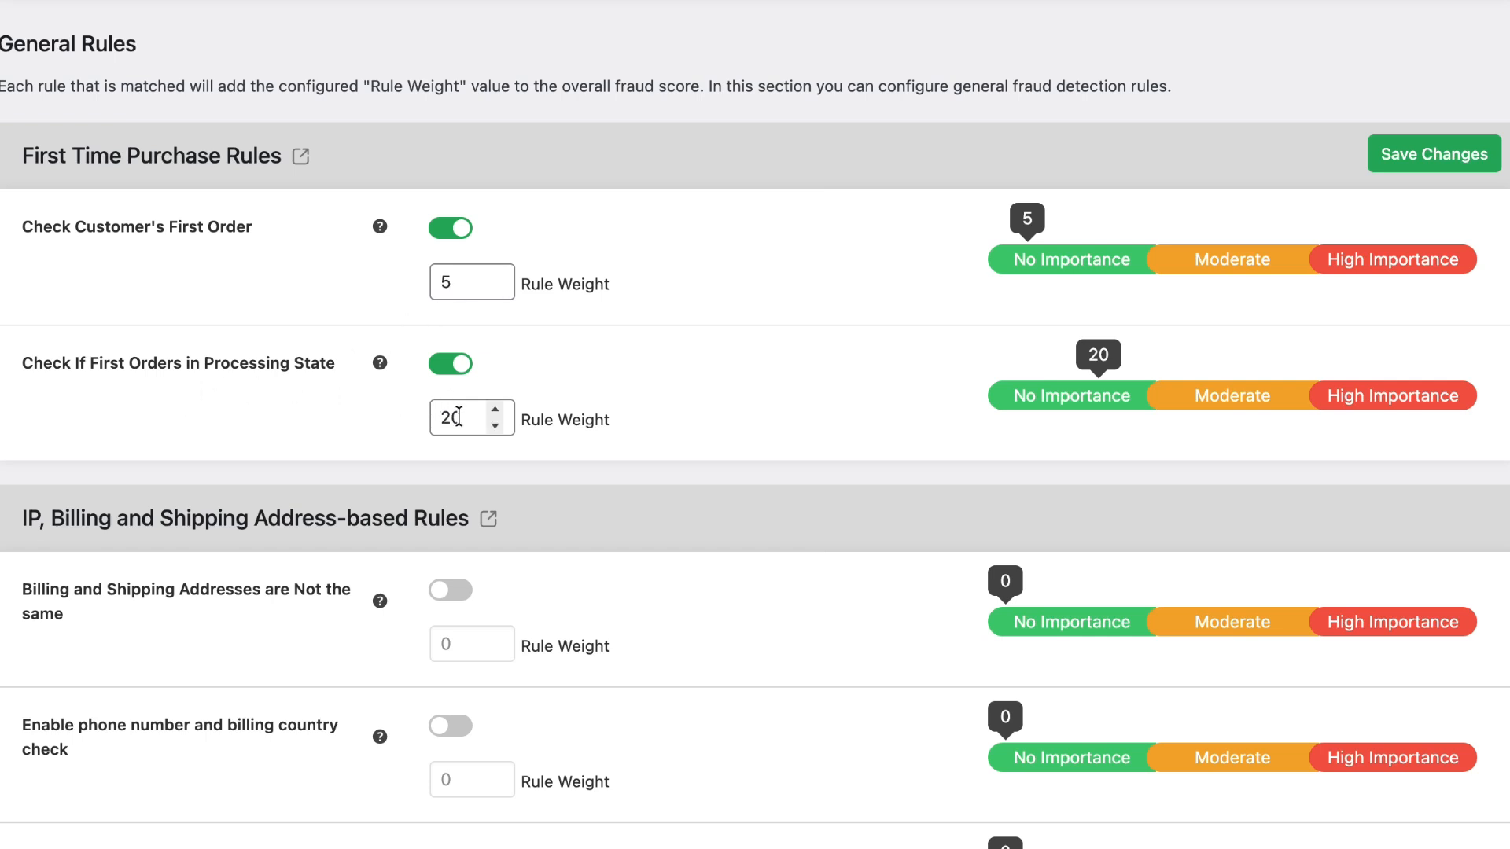
pyautogui.scroll(-2, 369, 450)
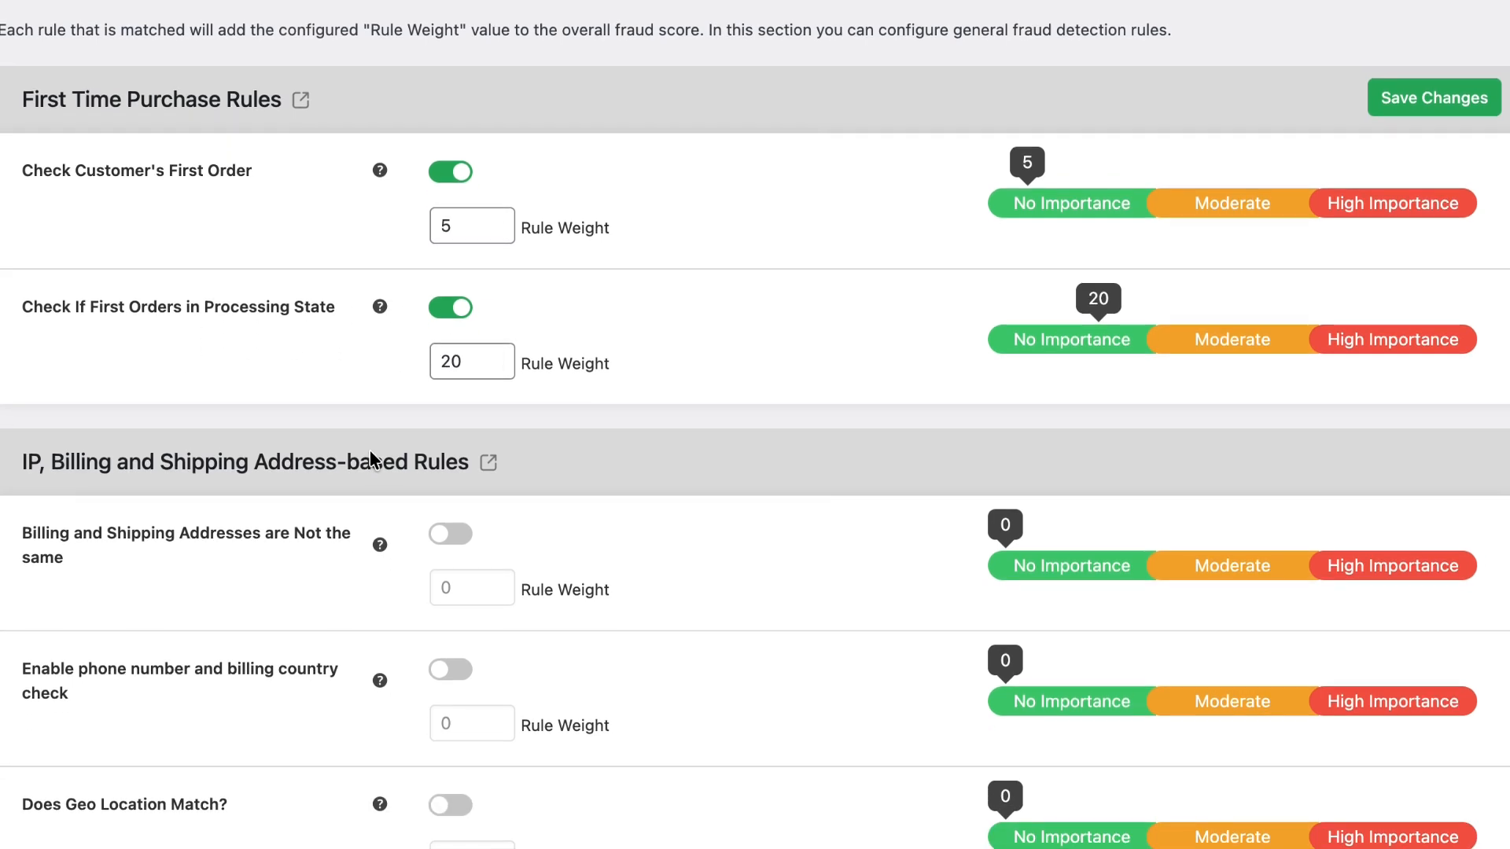
pyautogui.scroll(-6, 460, 379)
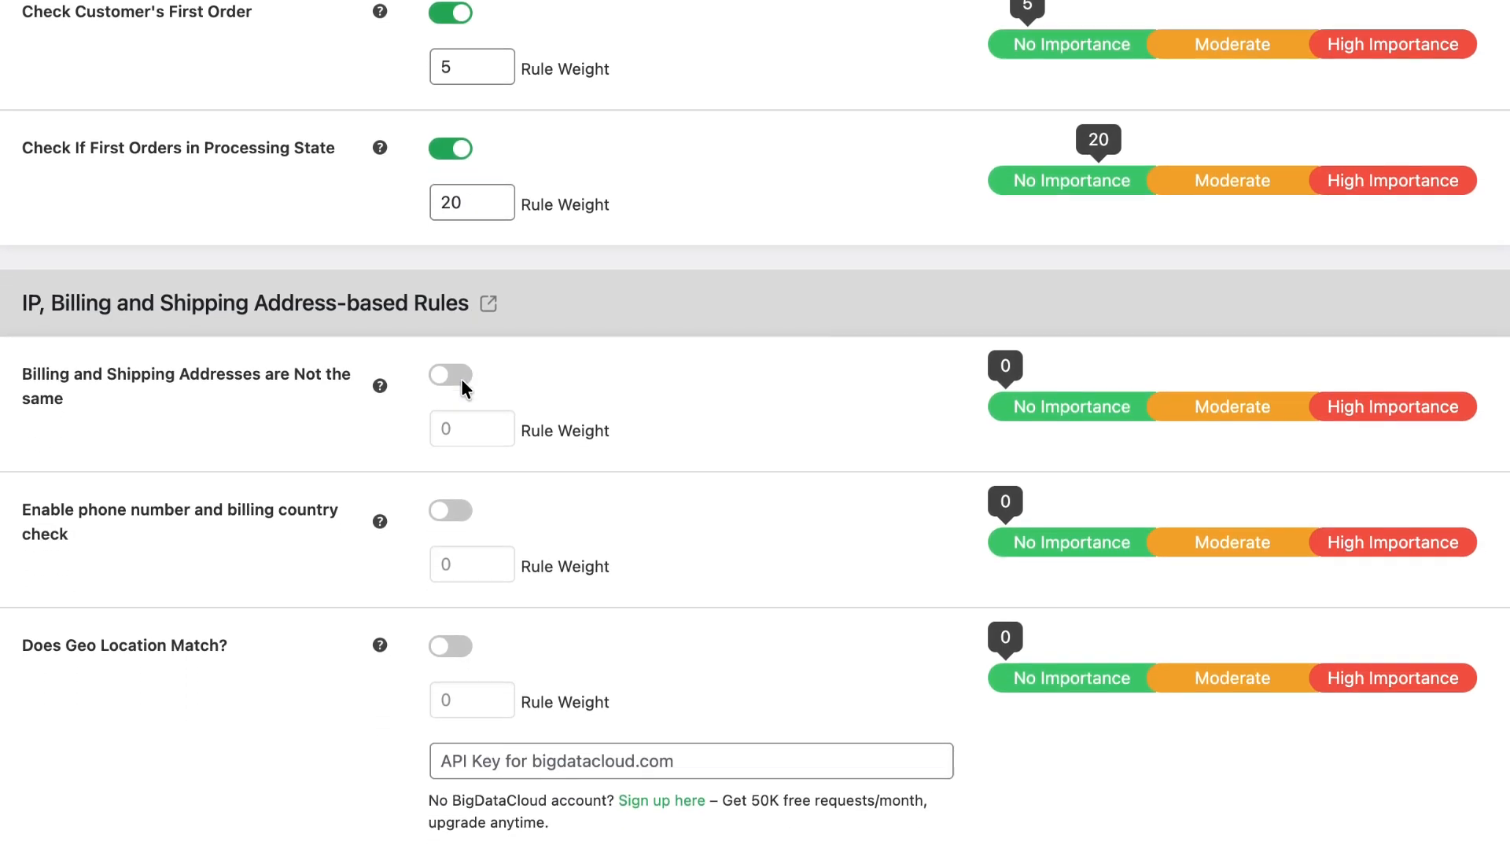
pyautogui.scroll(-8, 464, 389)
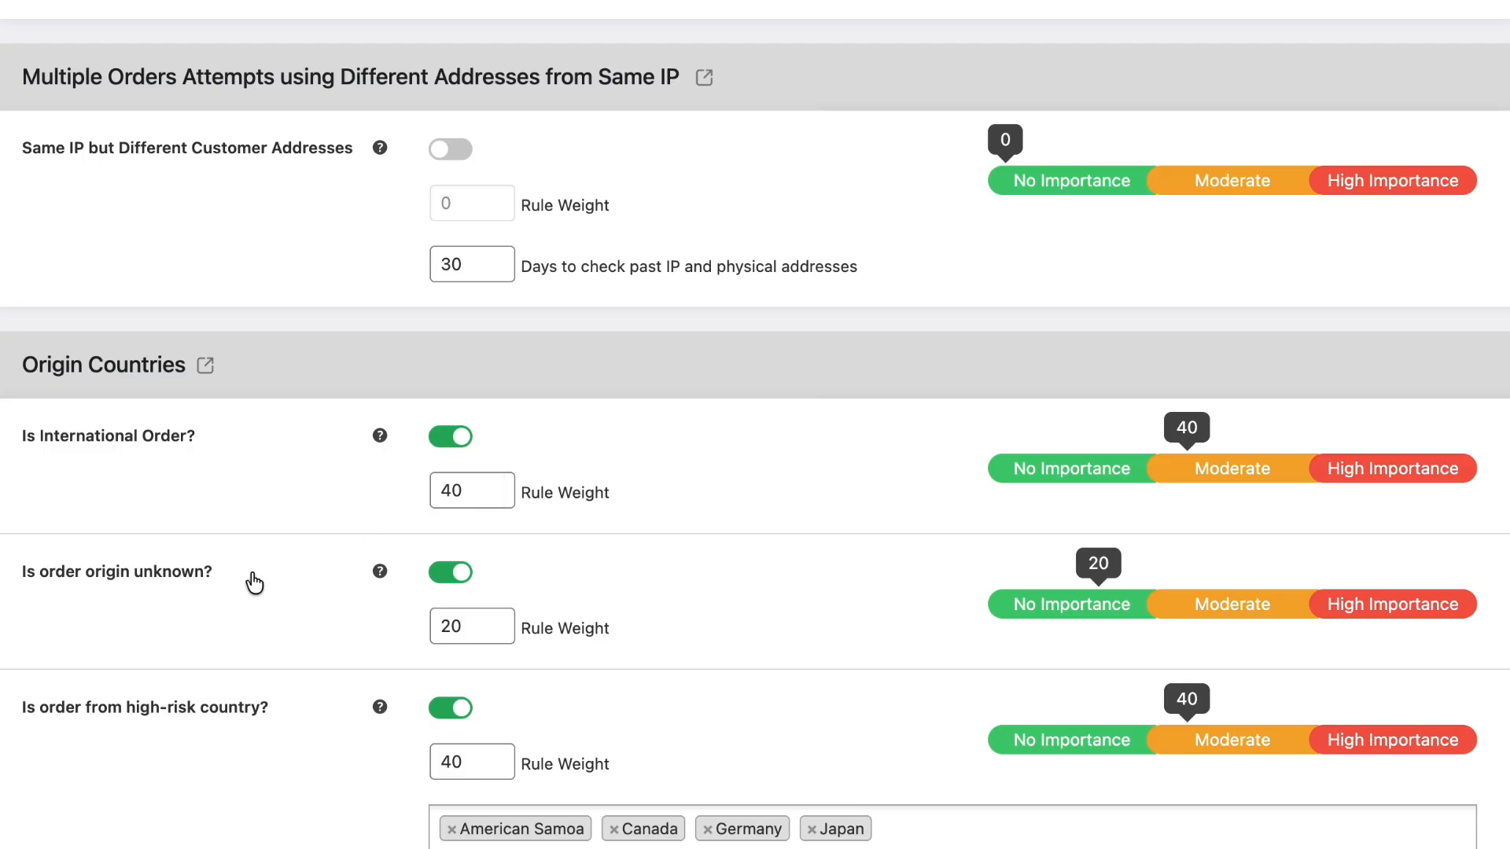
pyautogui.scroll(-2, 517, 665)
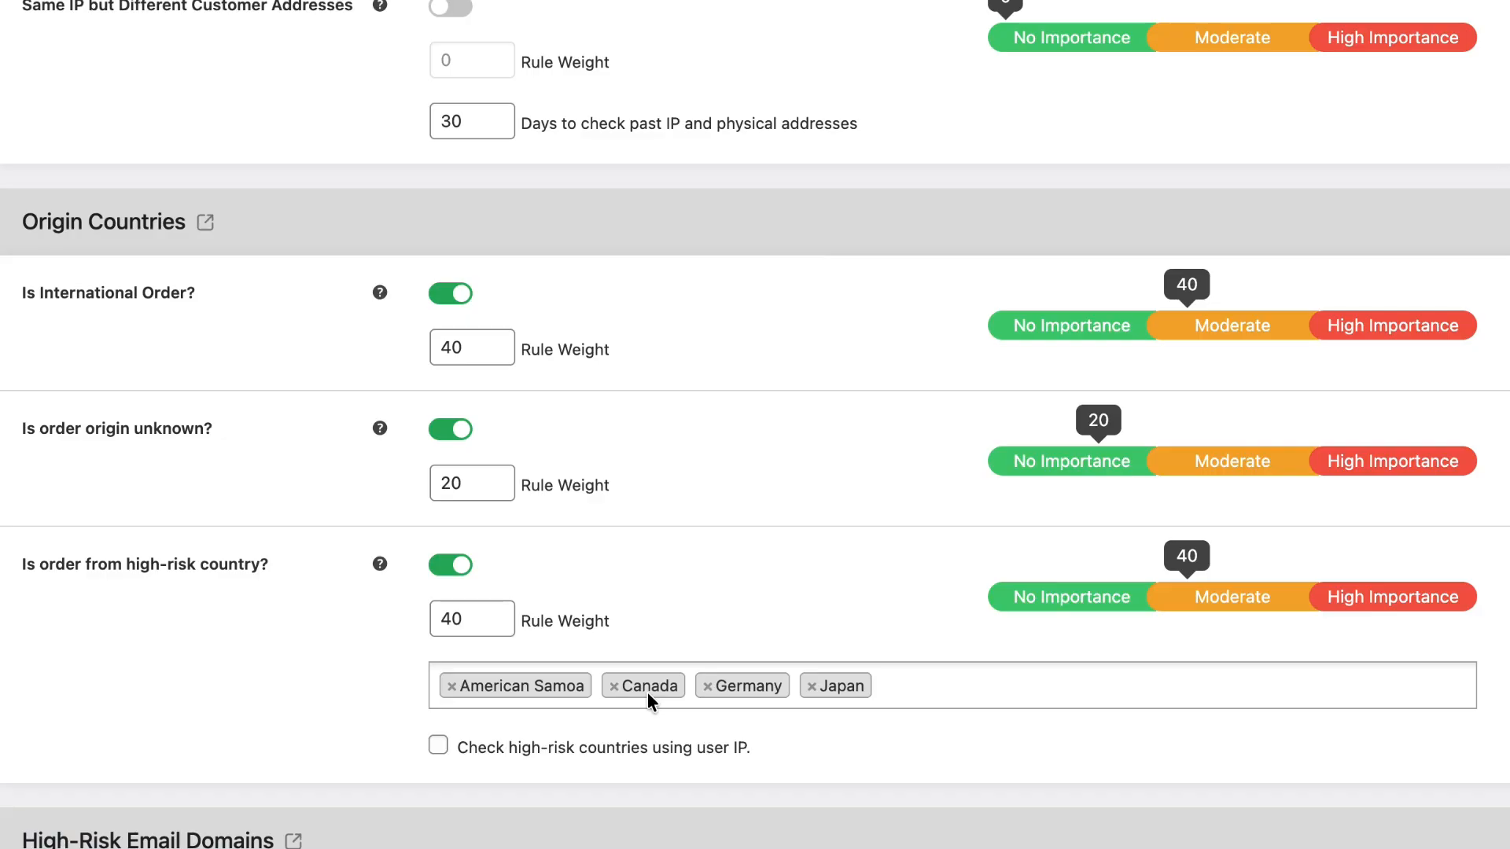
pyautogui.scroll(-10, 655, 587)
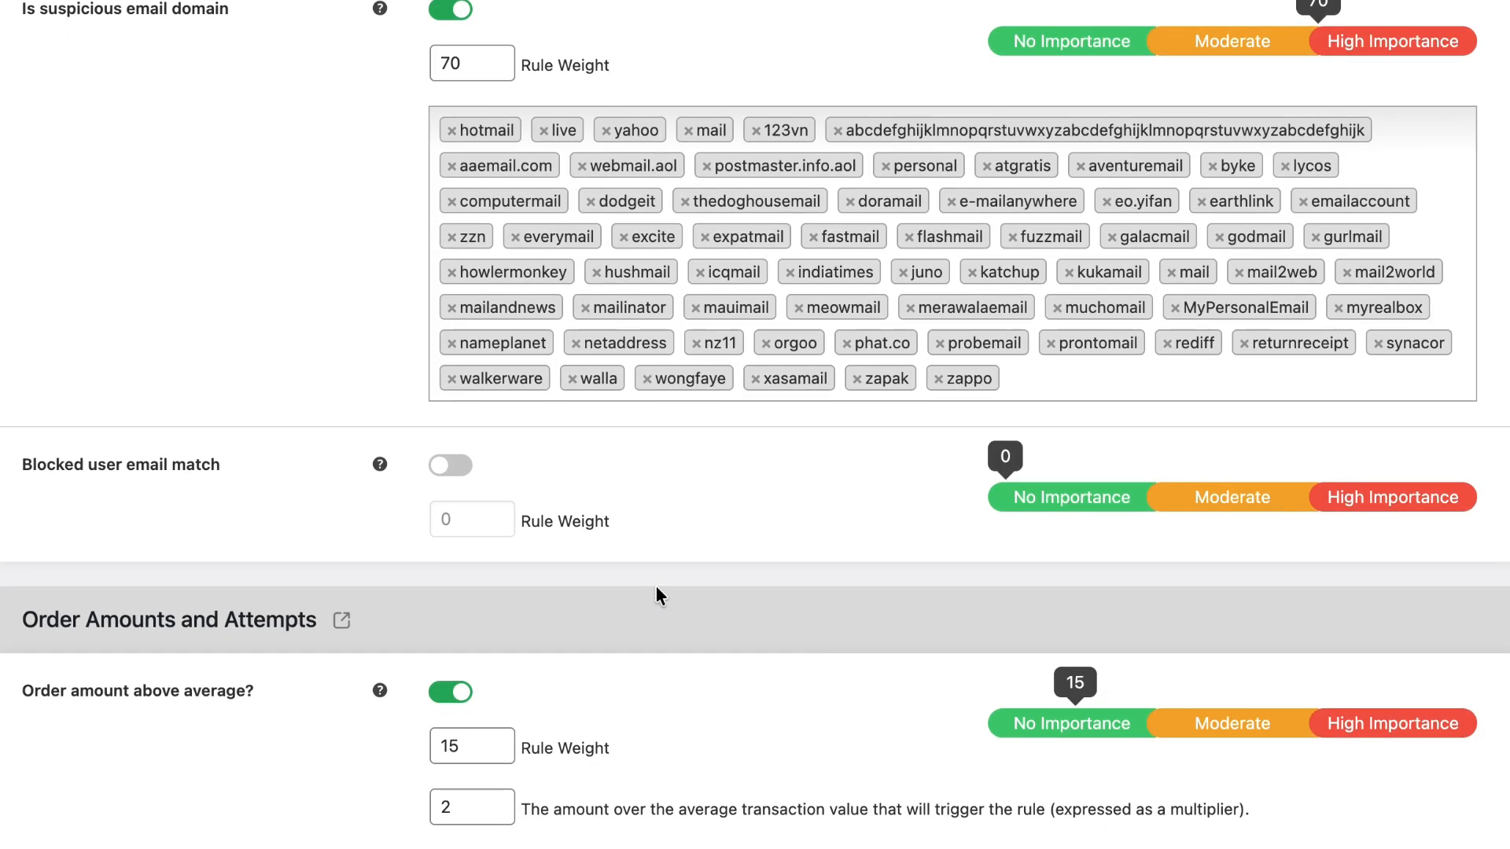
pyautogui.scroll(-10, 657, 591)
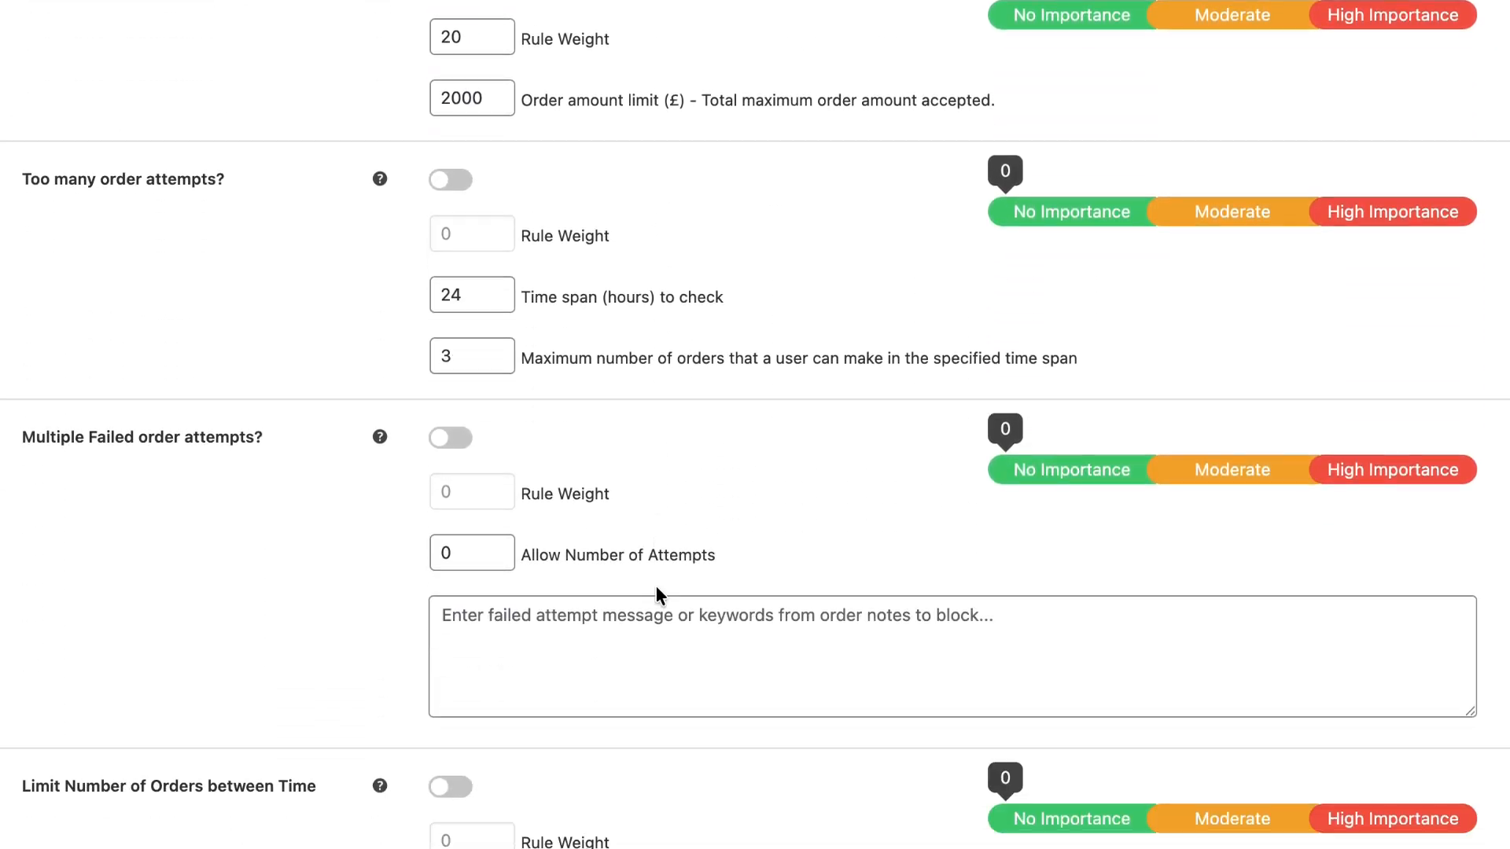
pyautogui.scroll(2, 659, 591)
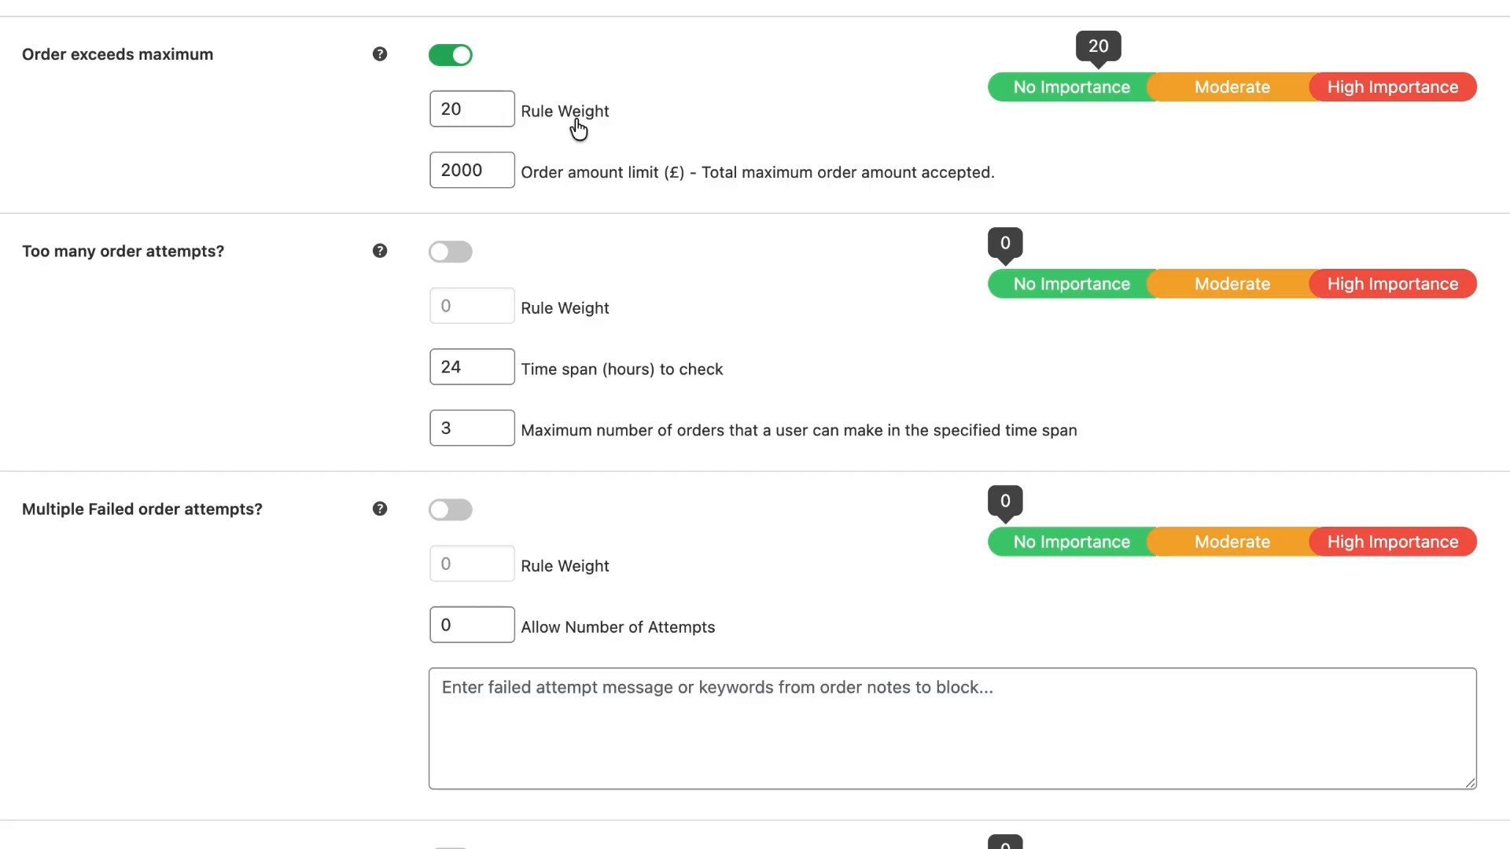
pyautogui.scroll(-3, 582, 124)
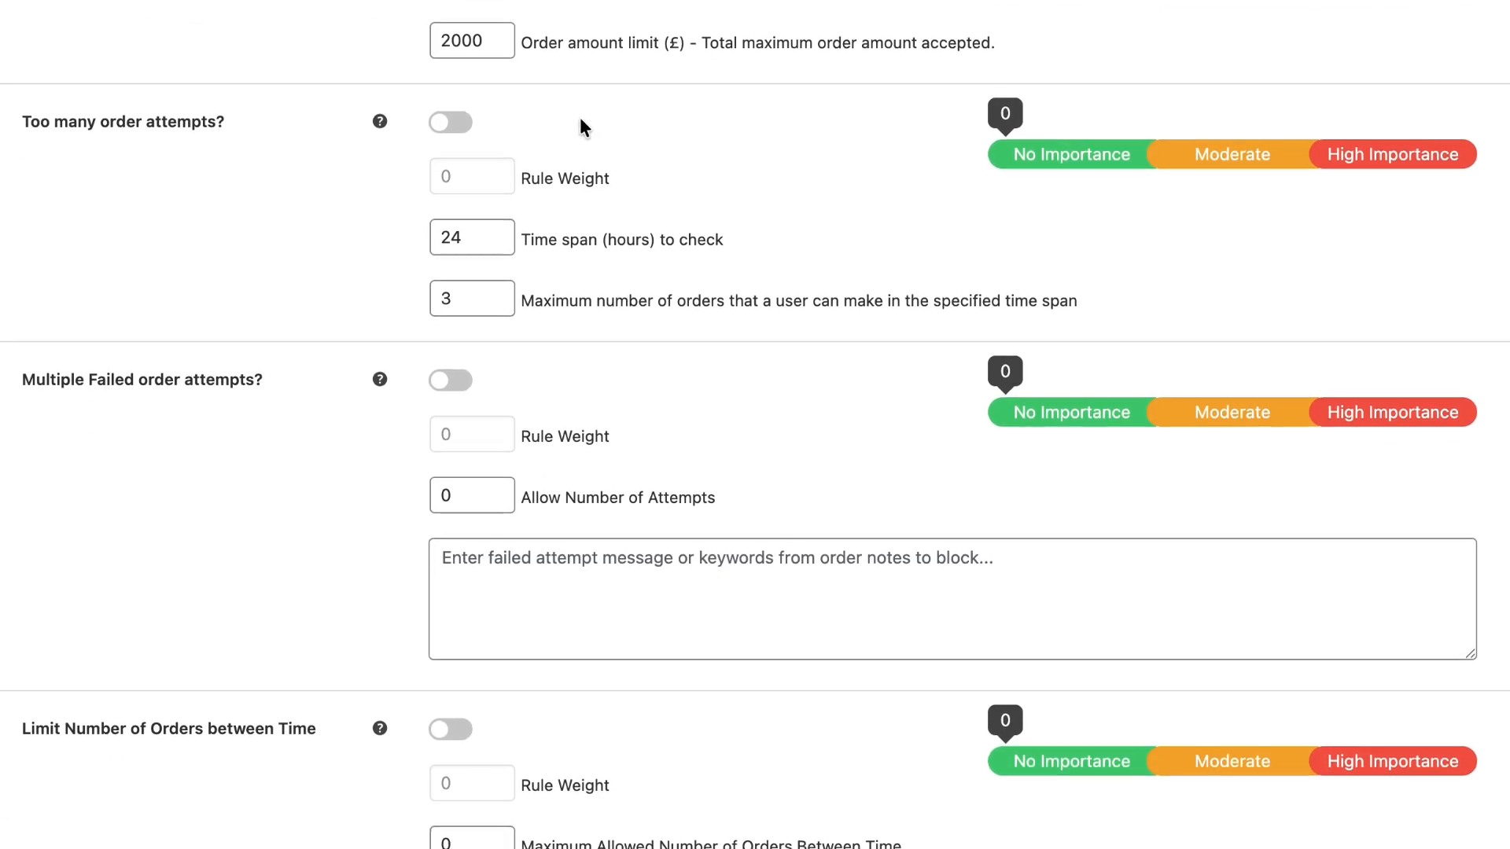
pyautogui.scroll(15, 581, 120)
pyautogui.scroll(10, 580, 122)
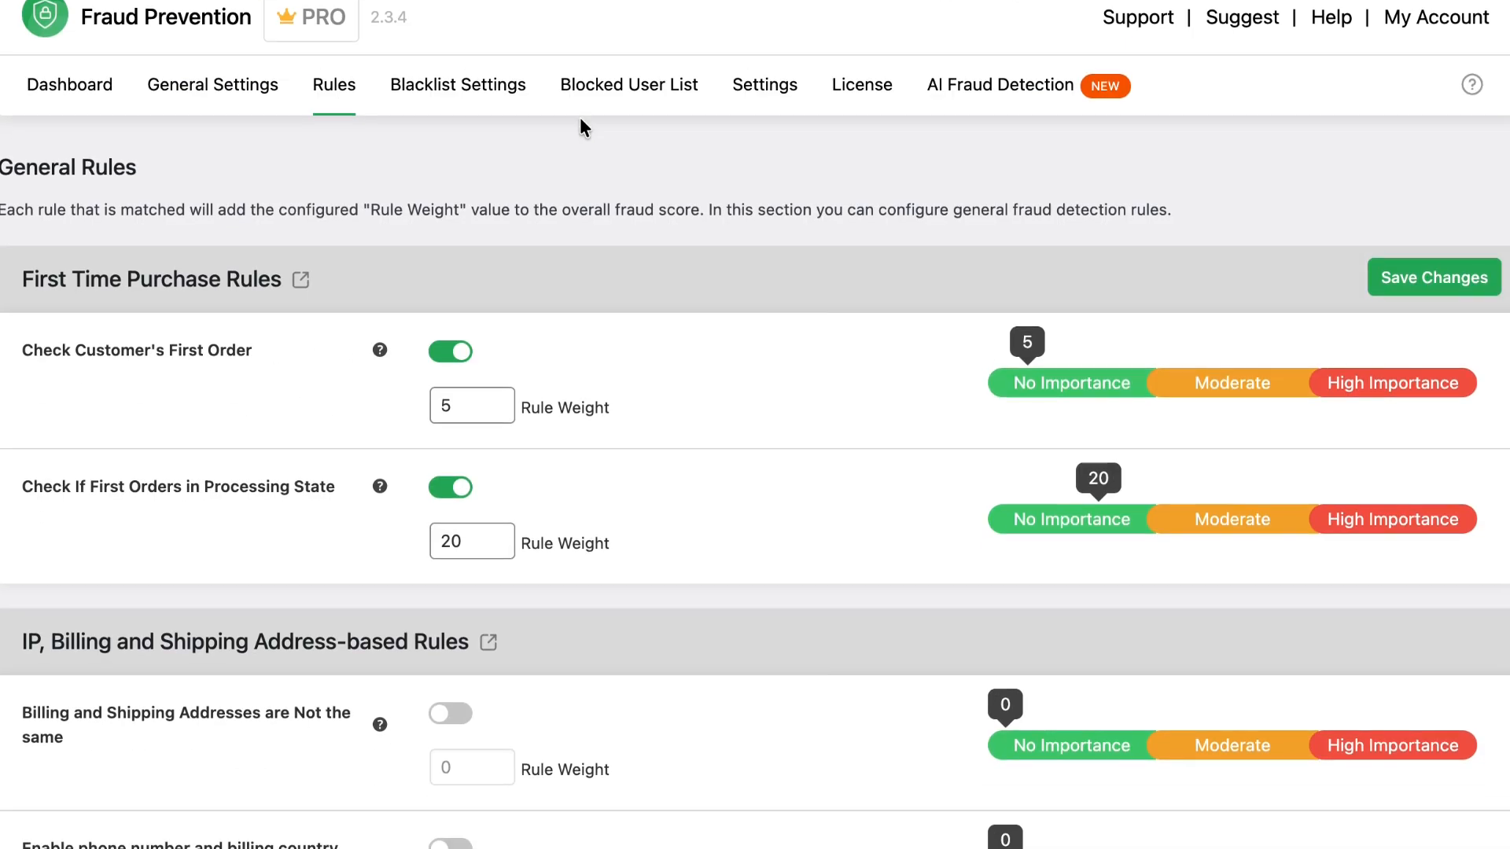
# Open the general settings and review the automatic fraud check, pre-purchase assessment, cancel and on-hold scores, and risk thresholds.
pyautogui.click(210, 88)
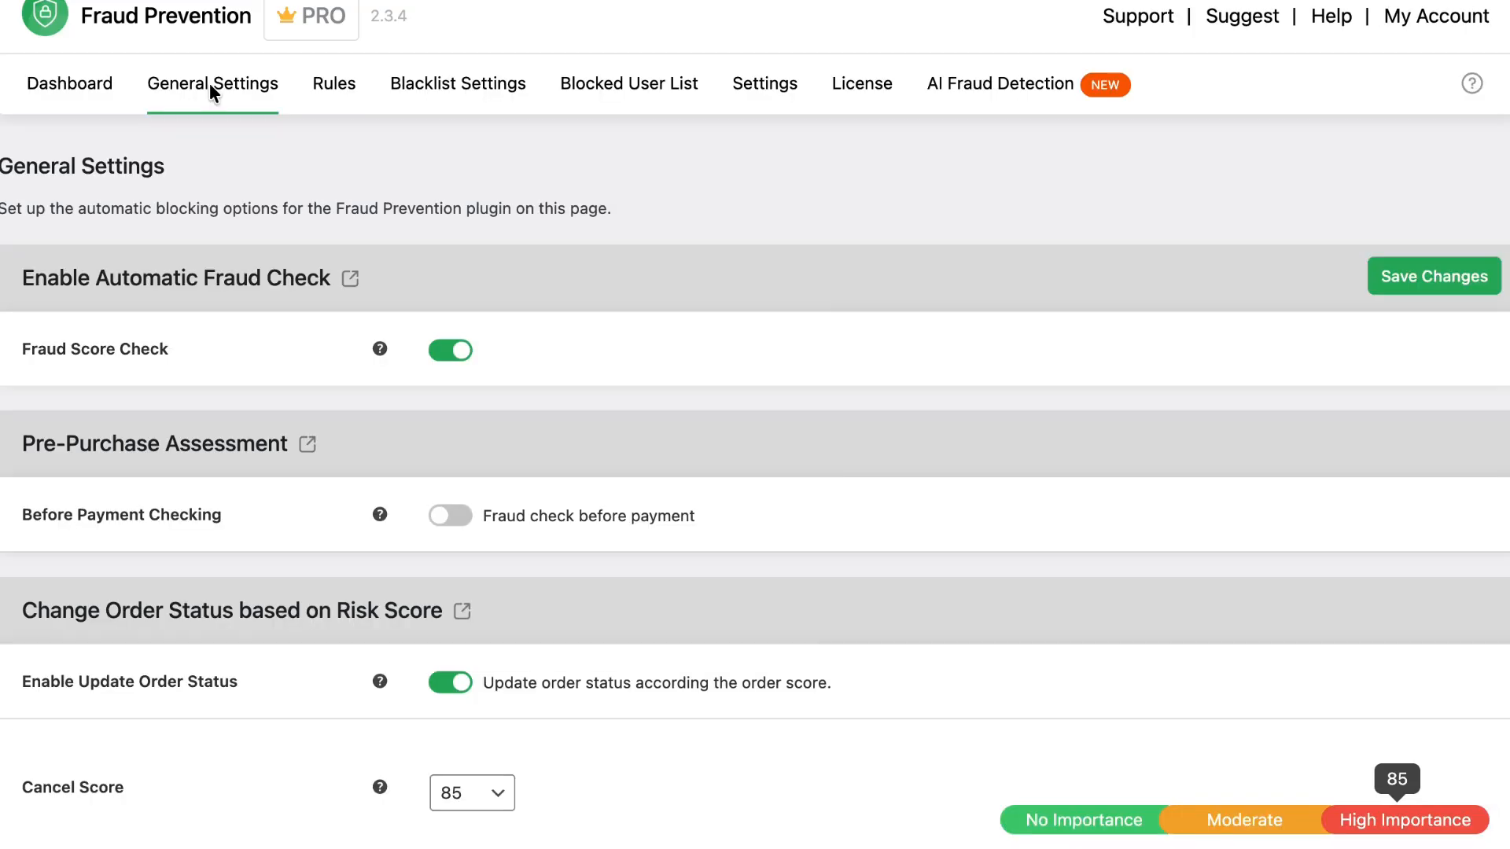
pyautogui.scroll(-2, 364, 367)
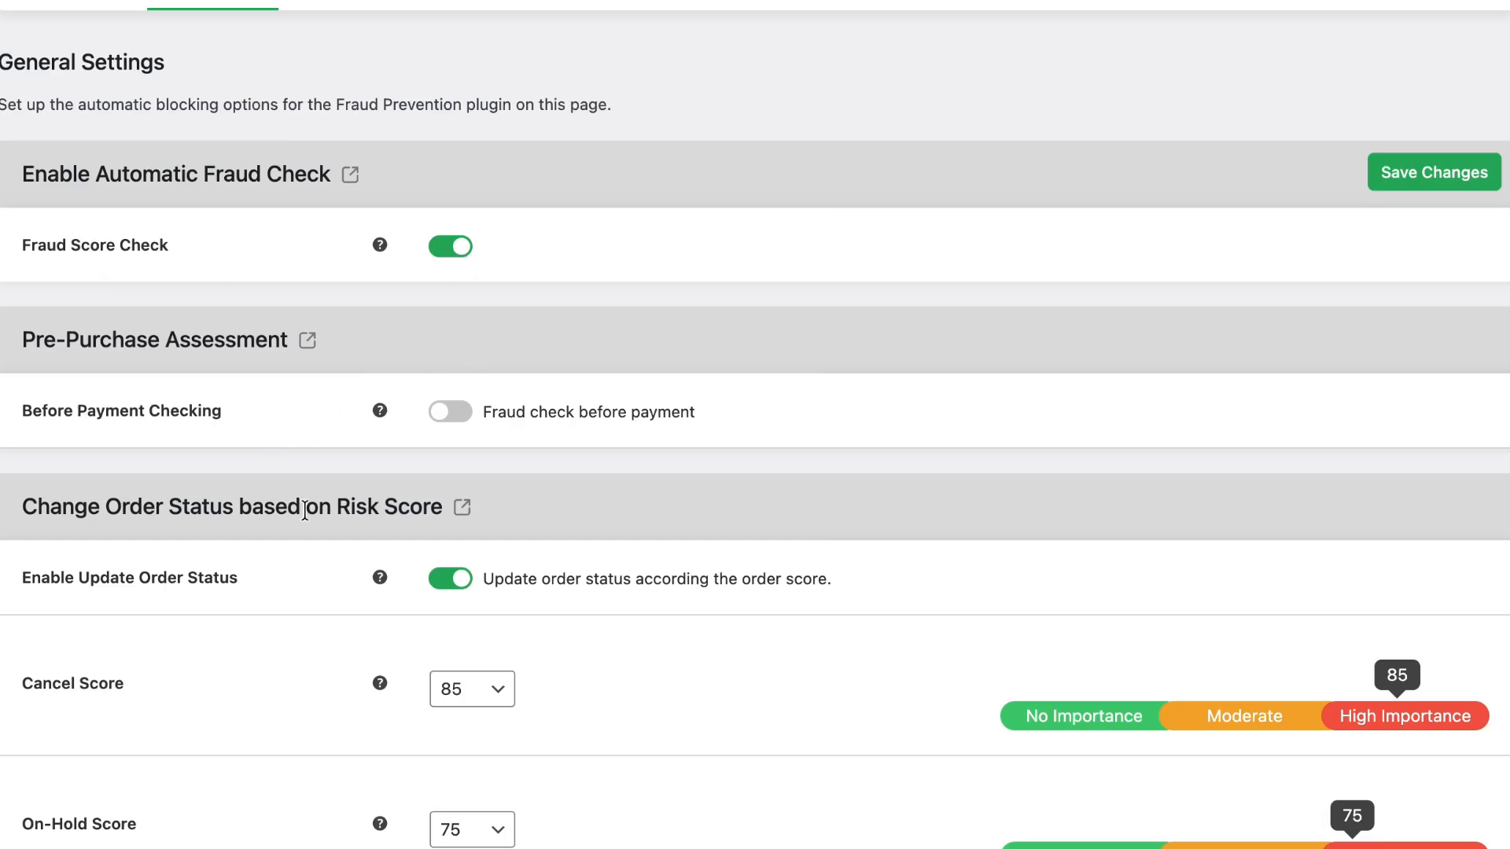
pyautogui.scroll(-3, 307, 511)
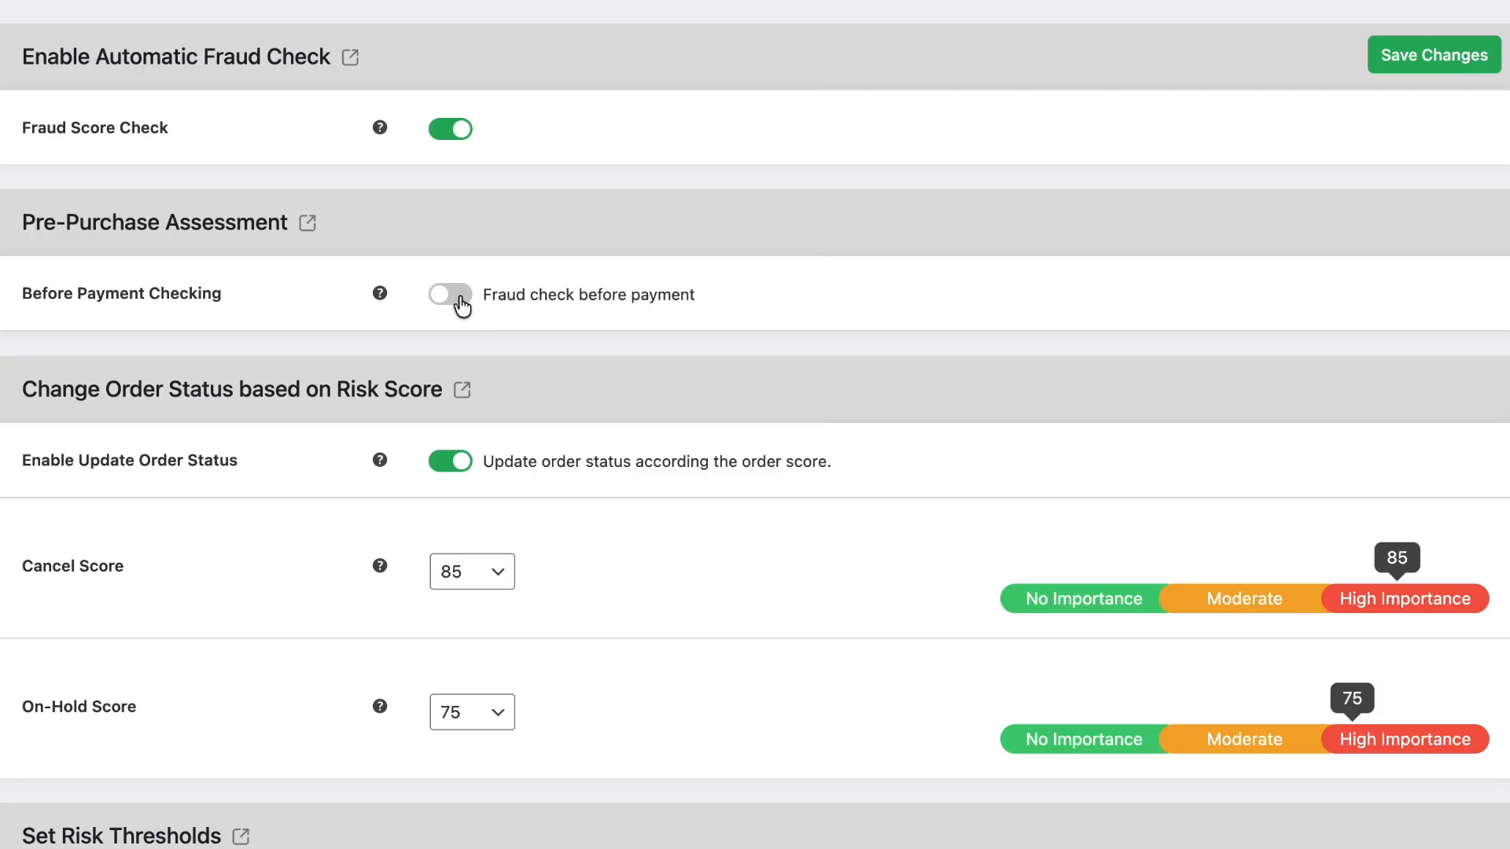
pyautogui.scroll(-4, 502, 434)
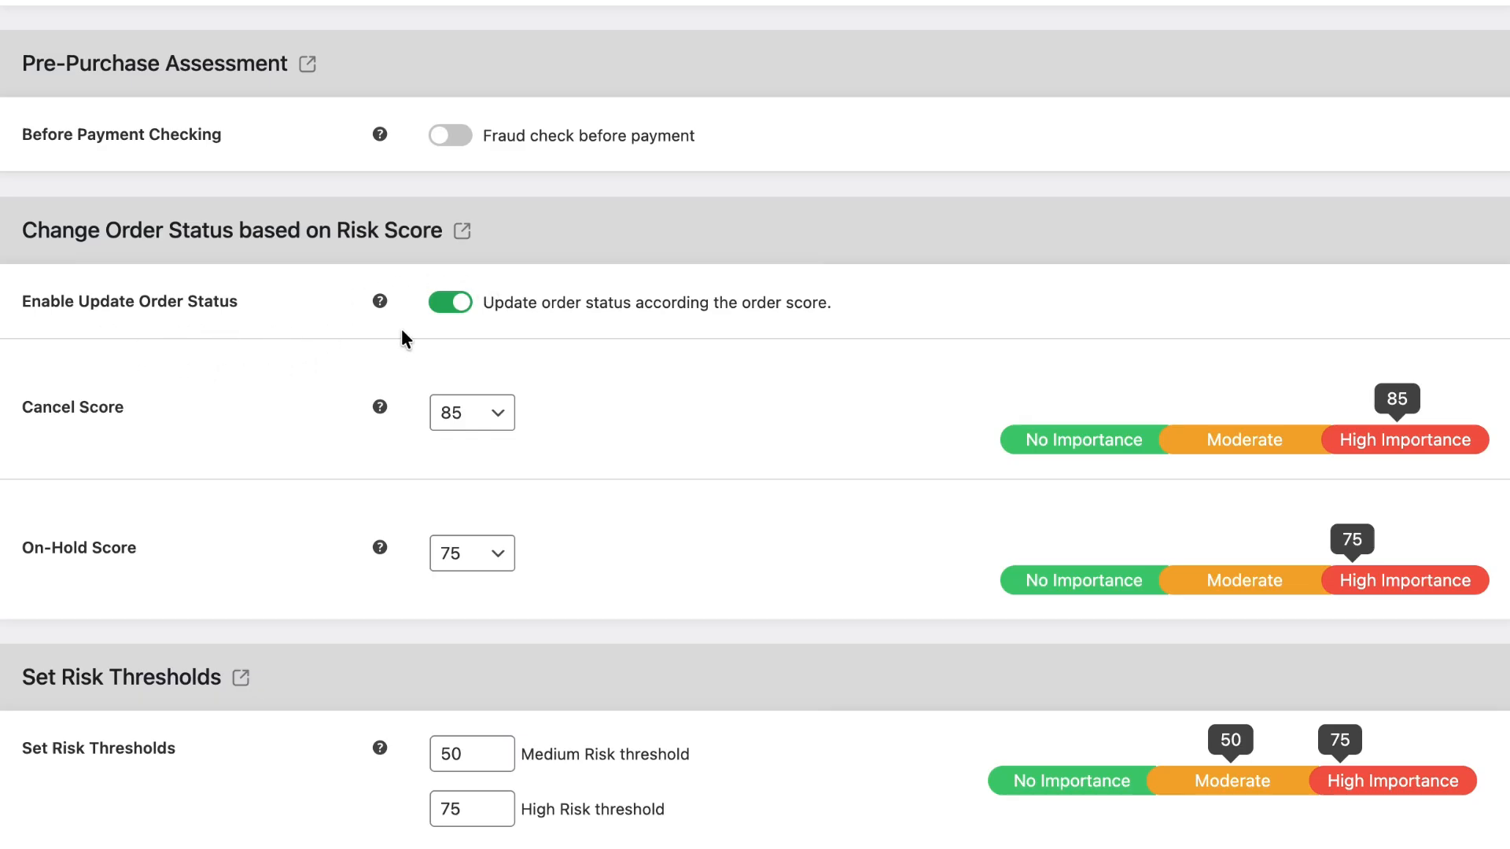
pyautogui.scroll(-3, 472, 308)
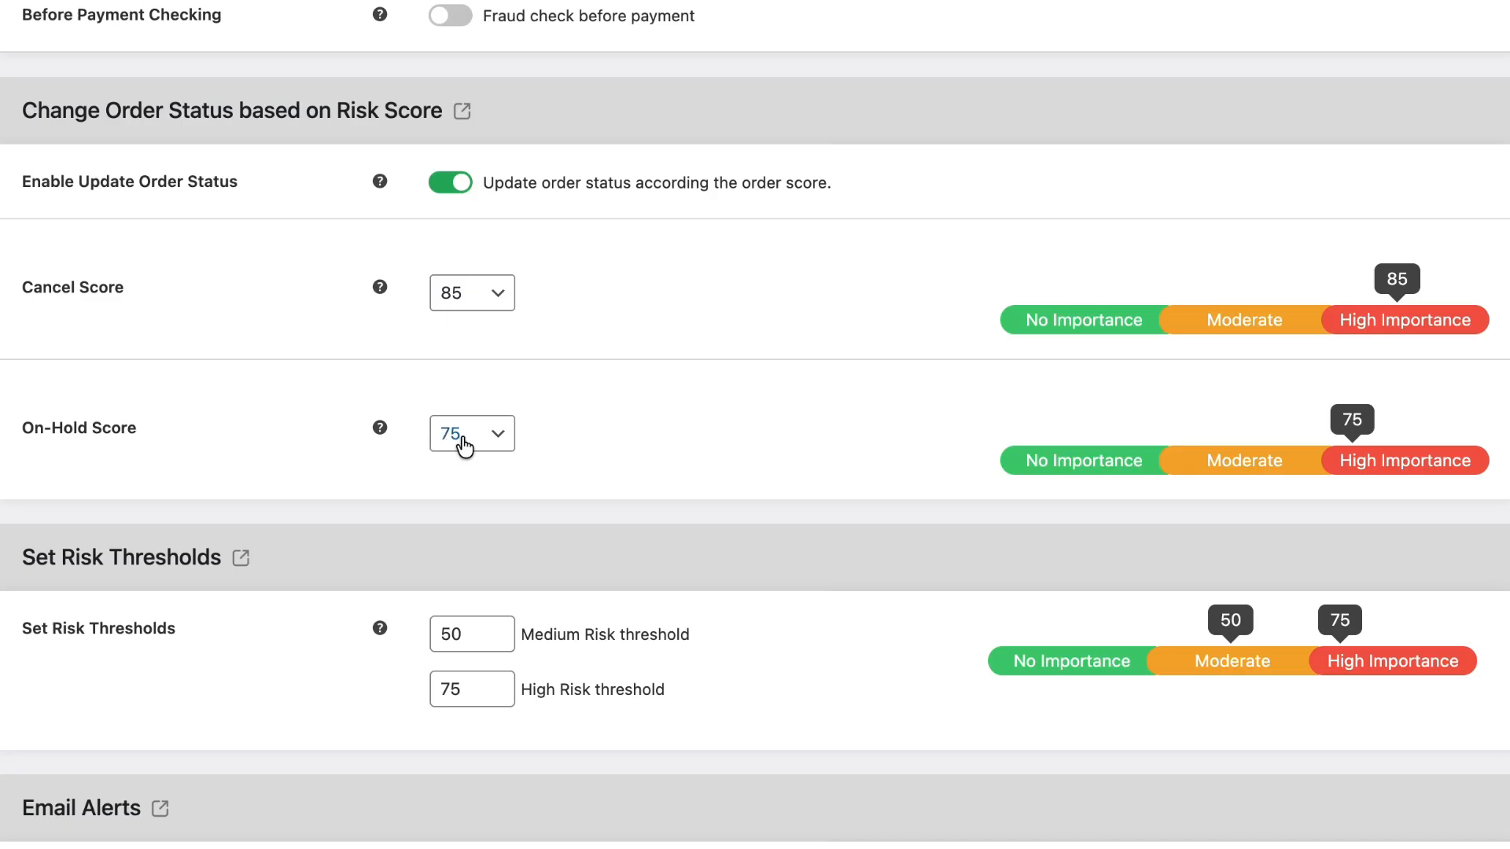
pyautogui.scroll(-5, 464, 444)
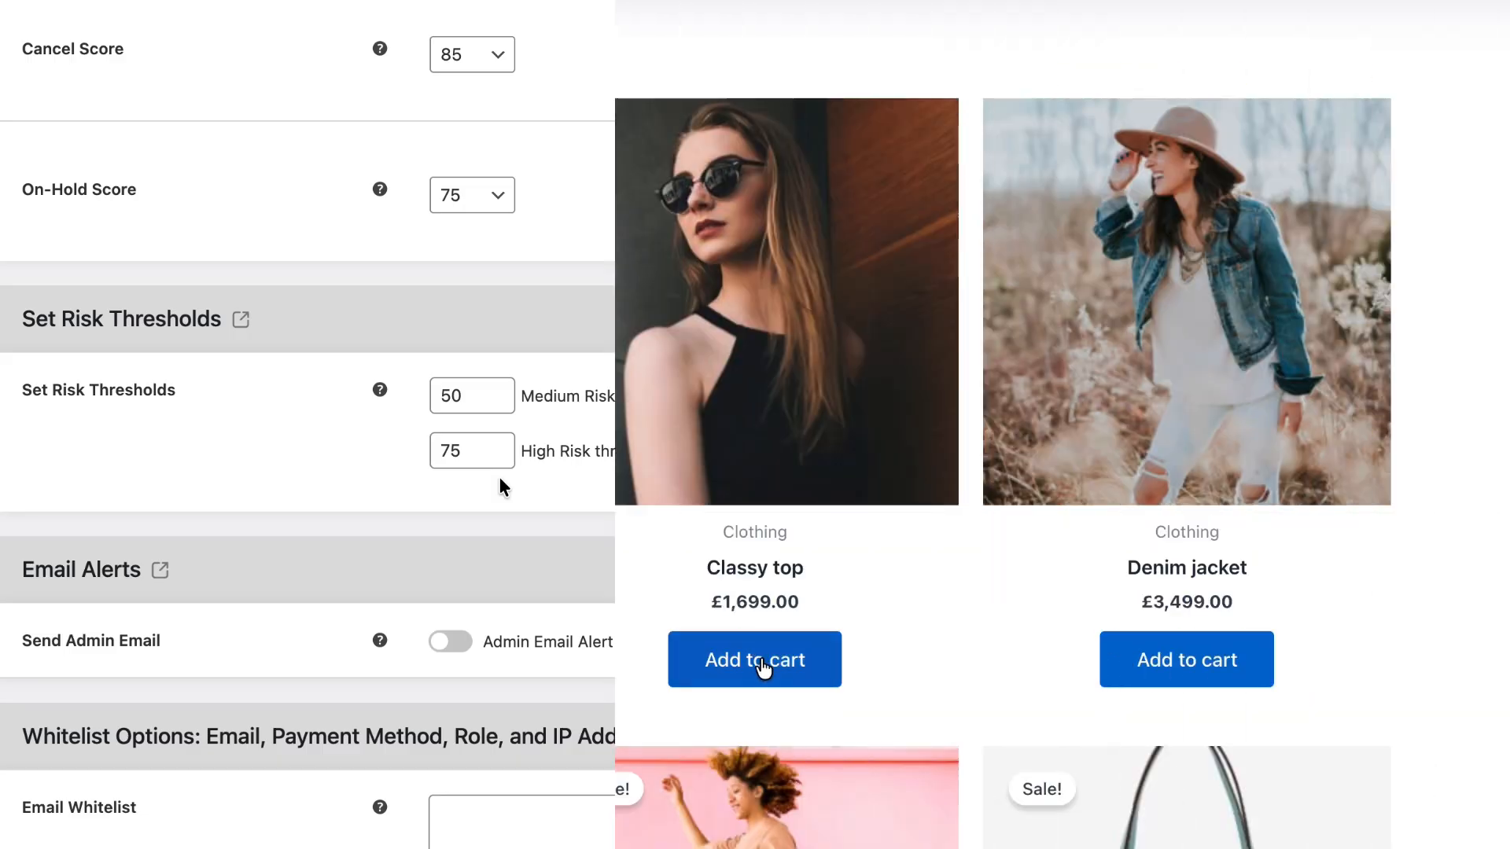
# Add the Classy top from the demo shop page to the cart and proceed to checkout.
pyautogui.click(764, 663)
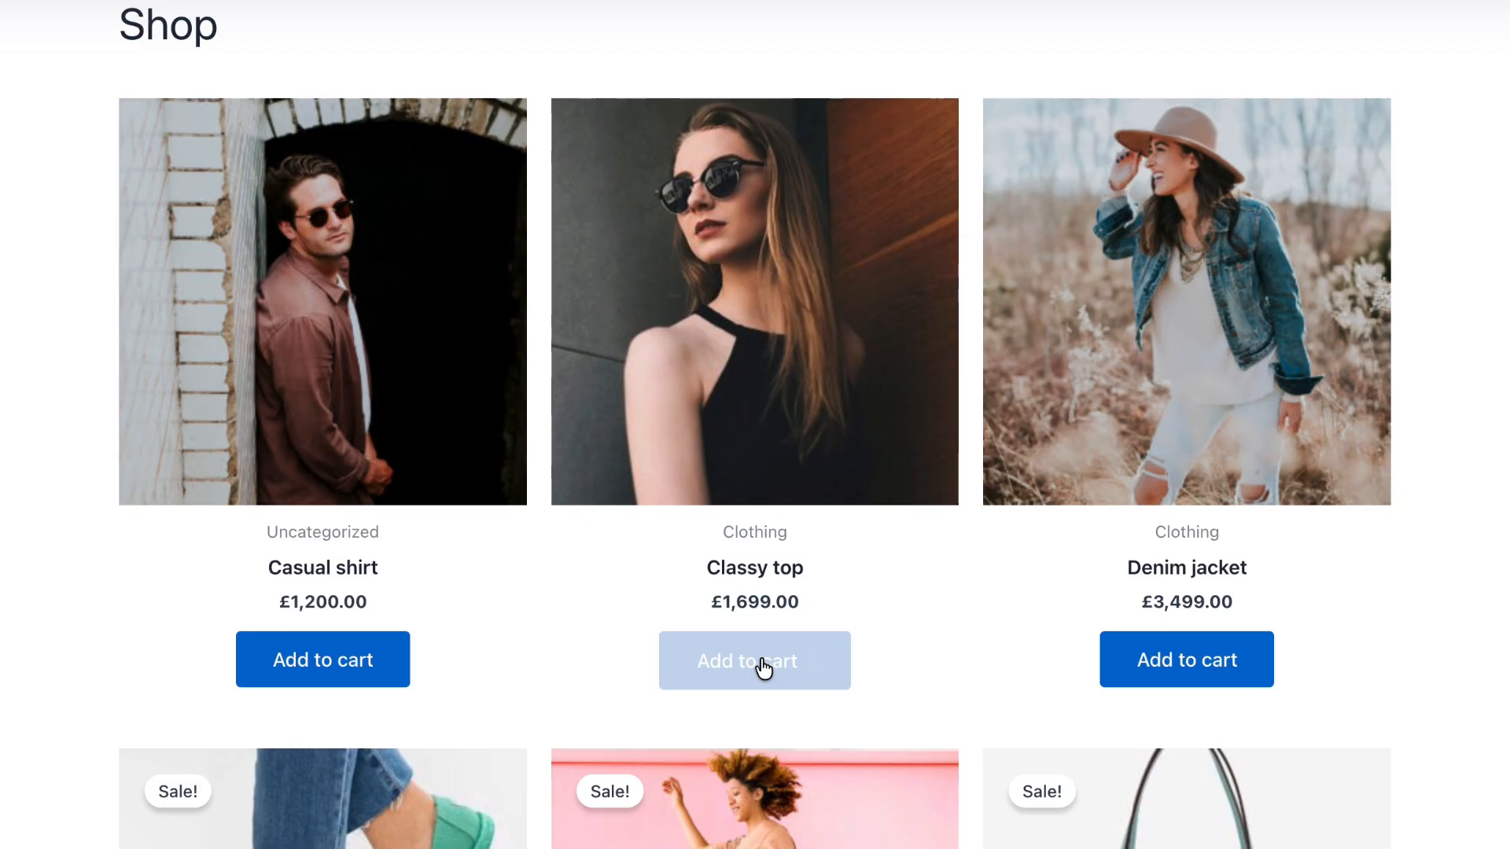
pyautogui.scroll(3, 767, 667)
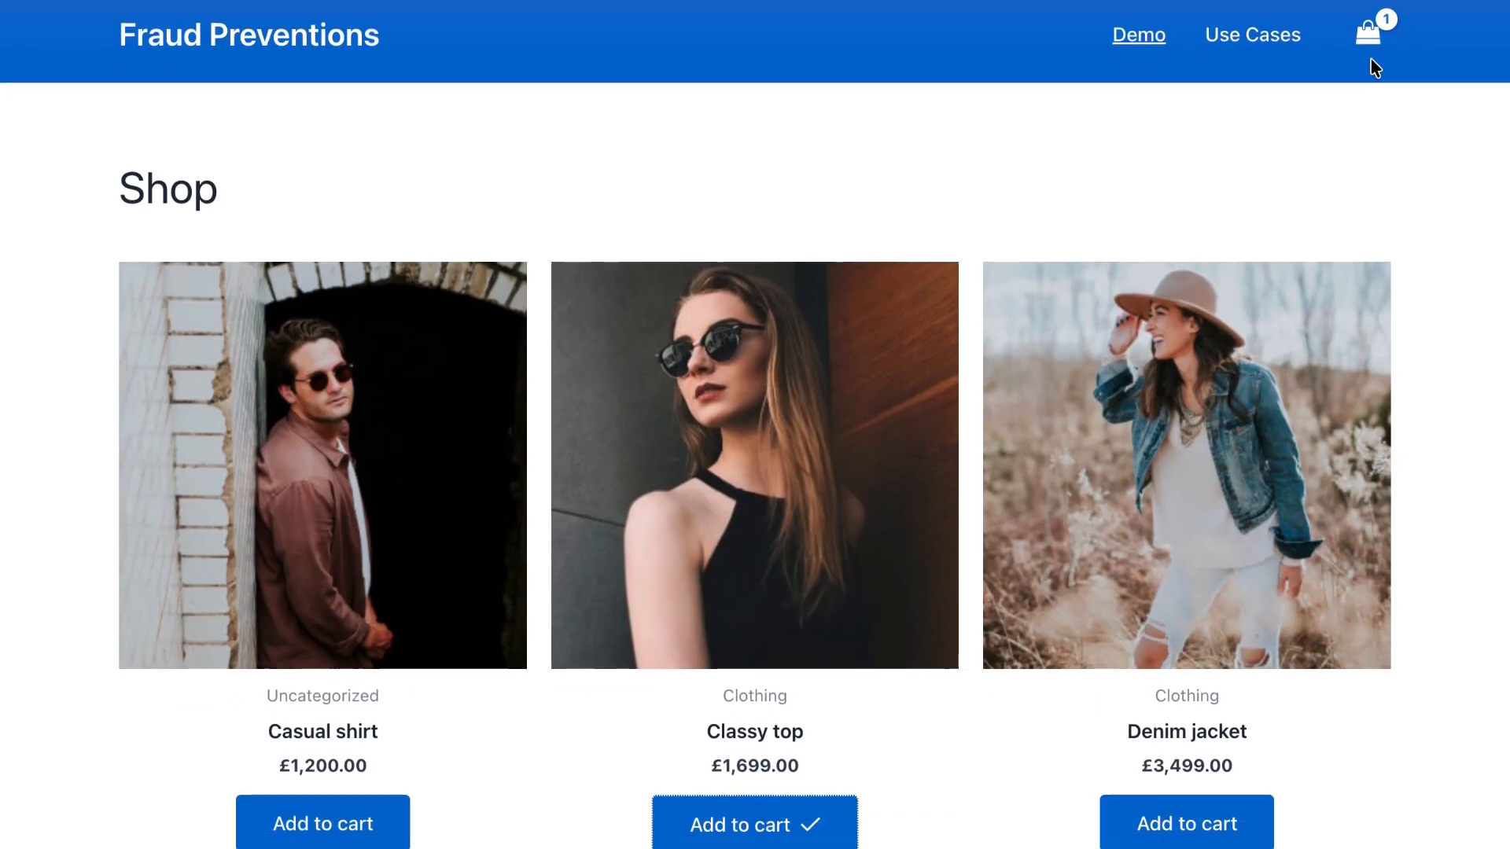
pyautogui.moveTo(1369, 63)
pyautogui.click(1213, 360)
# Place the Classy top order with direct bank transfer as the payment method.
pyautogui.scroll(-1, 917, 403)
pyautogui.scroll(-8, 916, 403)
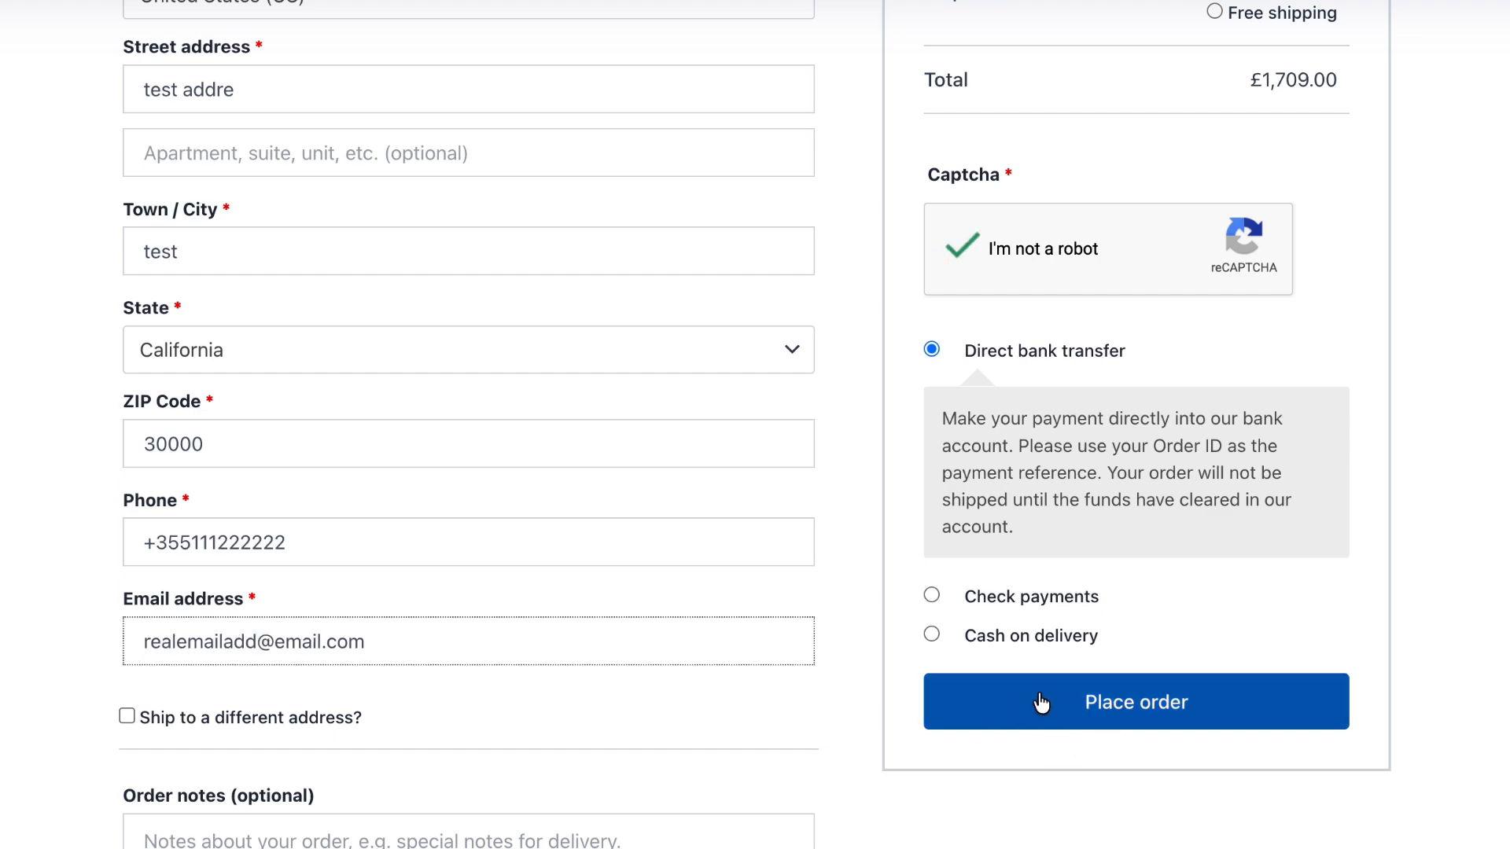
pyautogui.click(1041, 702)
pyautogui.scroll(-2, 851, 488)
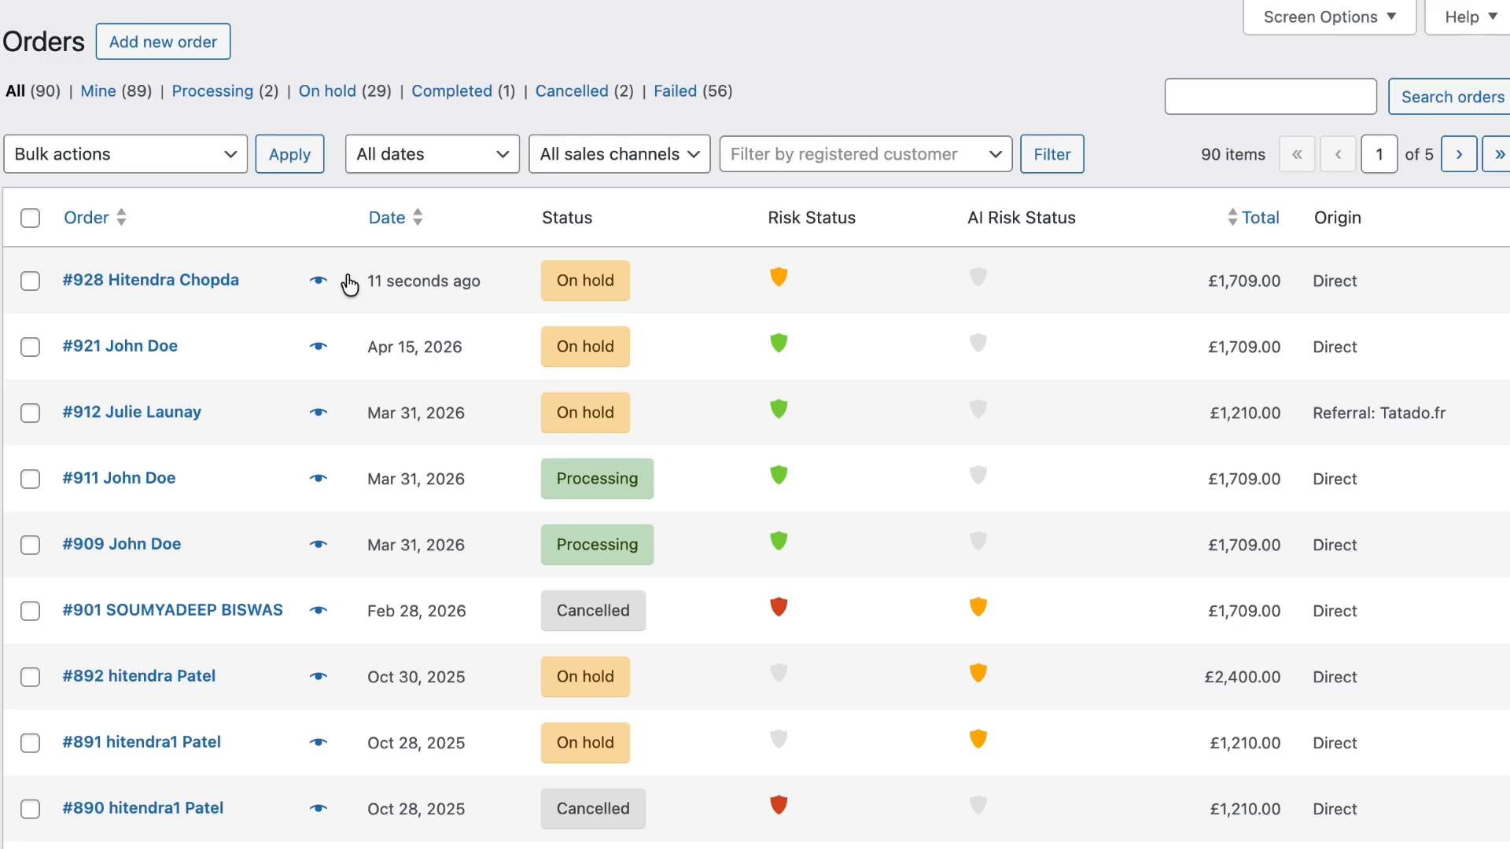
# Open the newest order in the store's order list and expand its fraud risk details to examine the triggered rules.
pyautogui.click(169, 285)
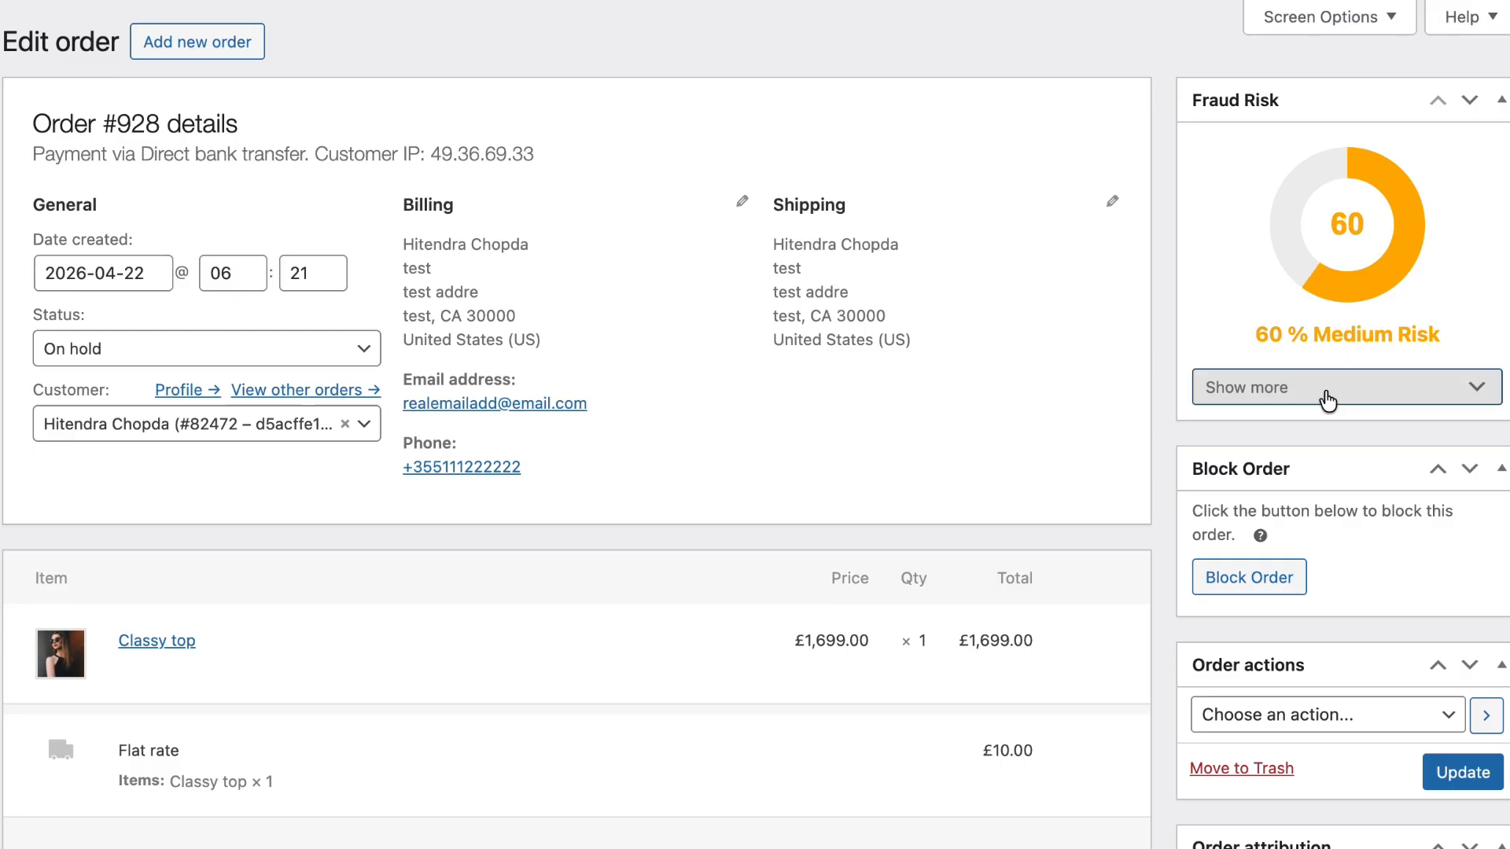
pyautogui.click(1327, 401)
pyautogui.scroll(-1, 1383, 370)
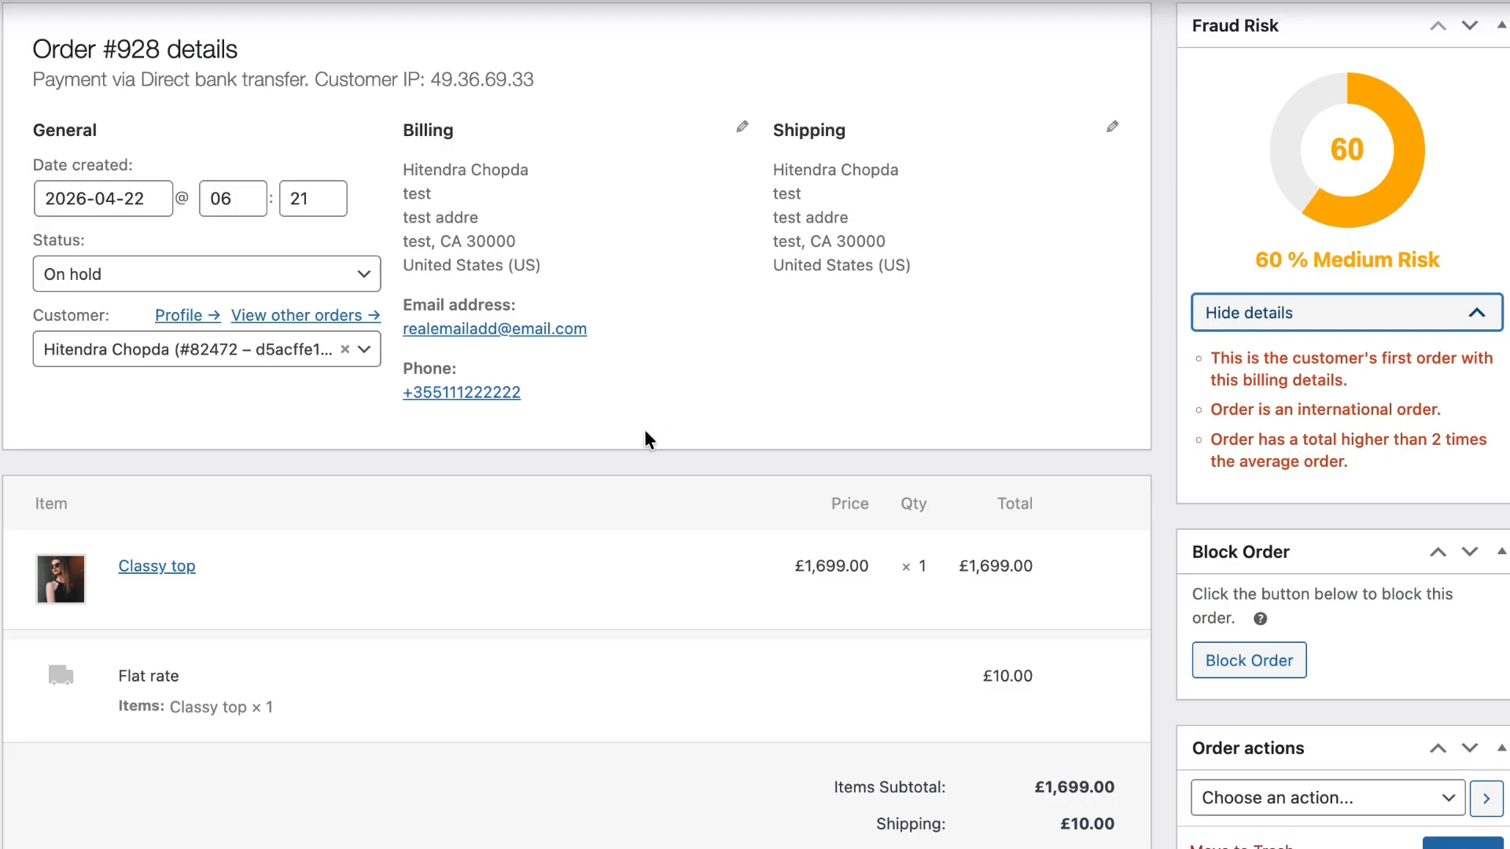
pyautogui.scroll(1, 645, 438)
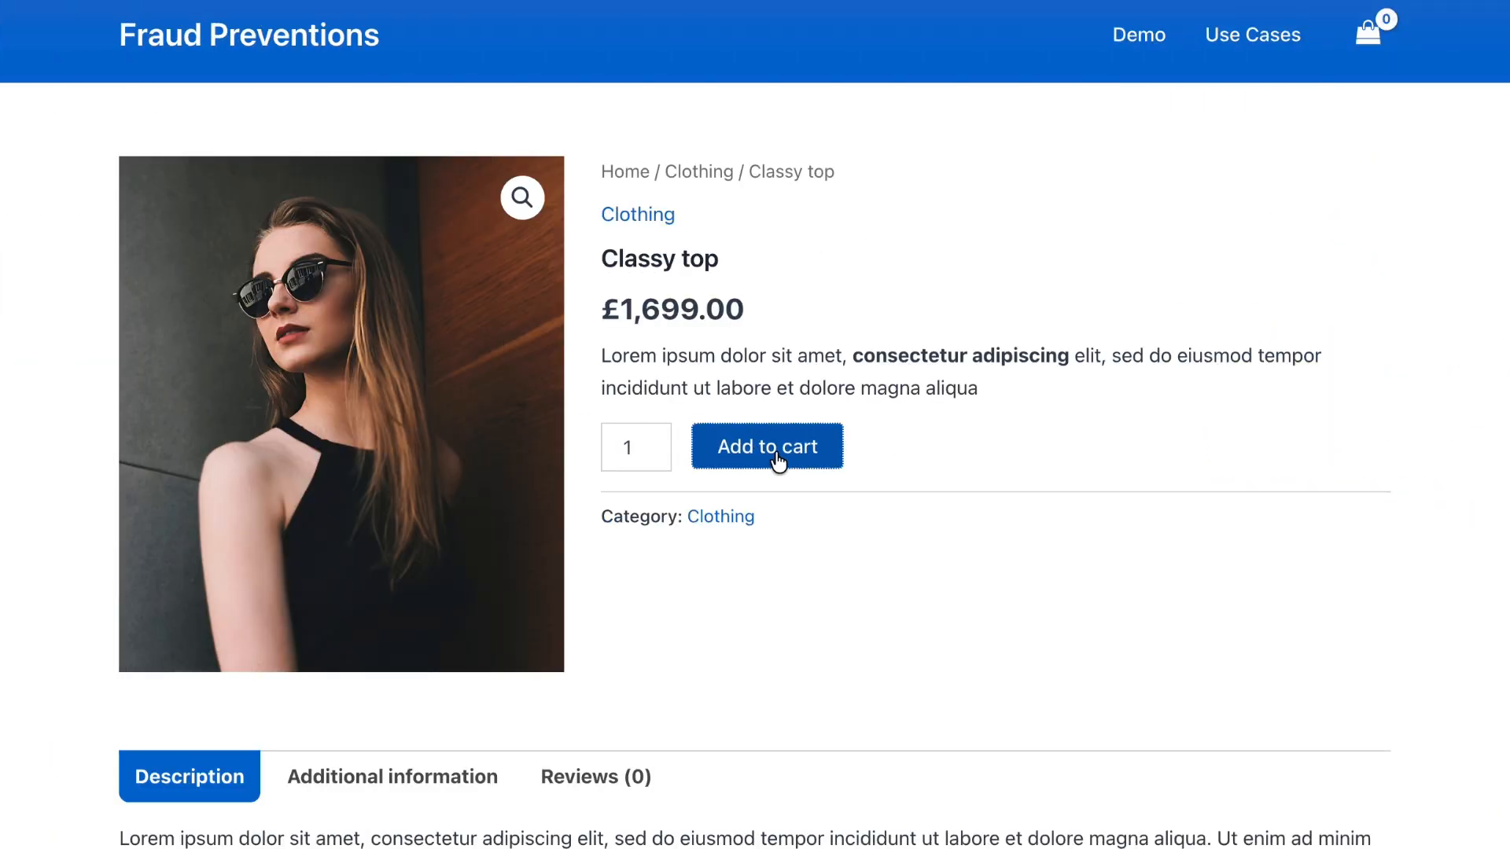
# Add one Classy top to the cart from its product page and go to the checkout's billing details.
pyautogui.click(775, 450)
pyautogui.moveTo(1368, 34)
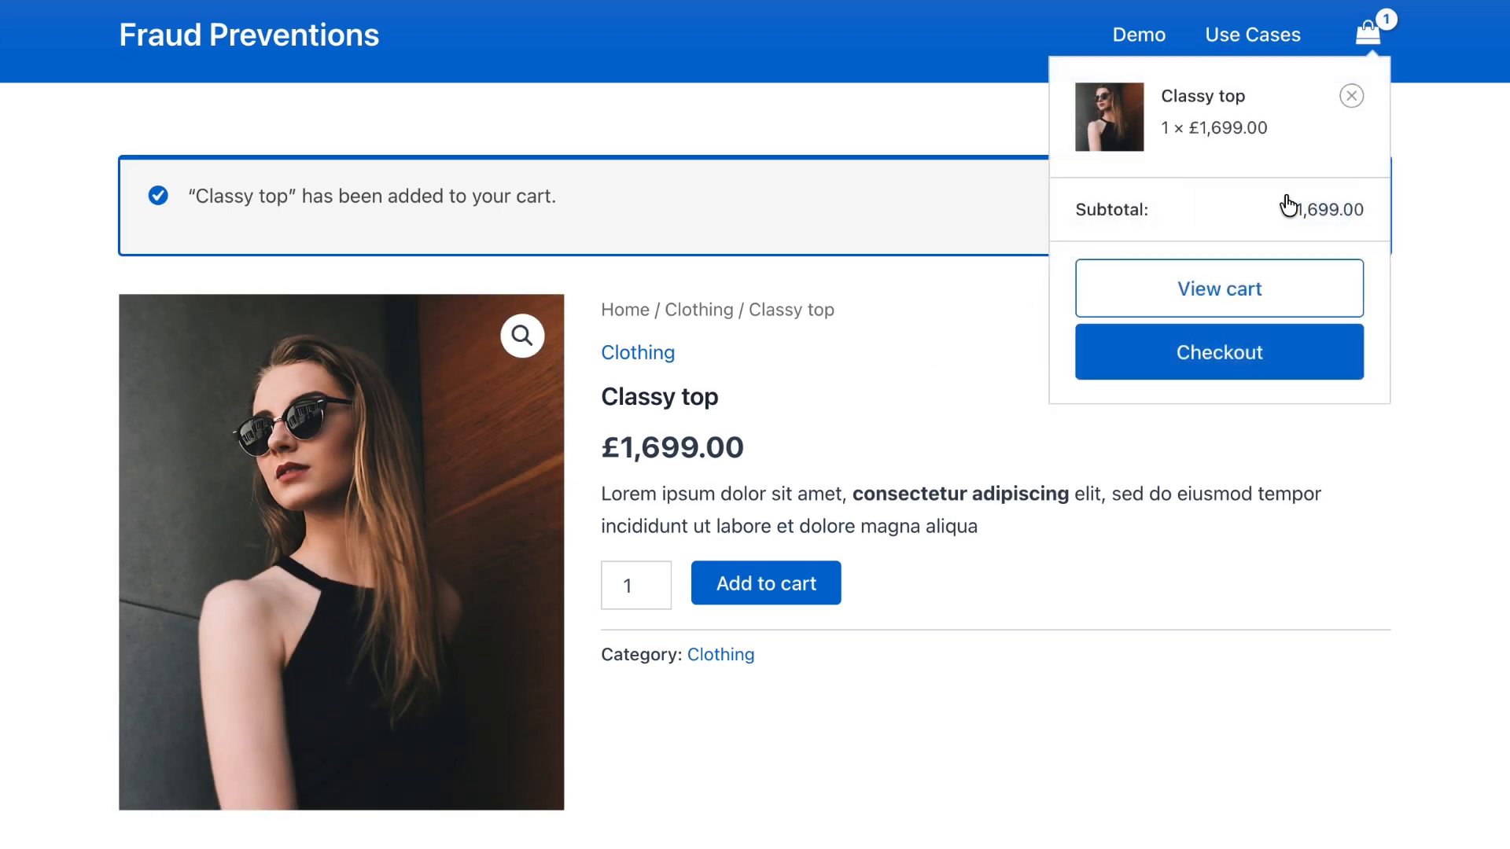
pyautogui.click(1218, 362)
pyautogui.scroll(-4, 541, 529)
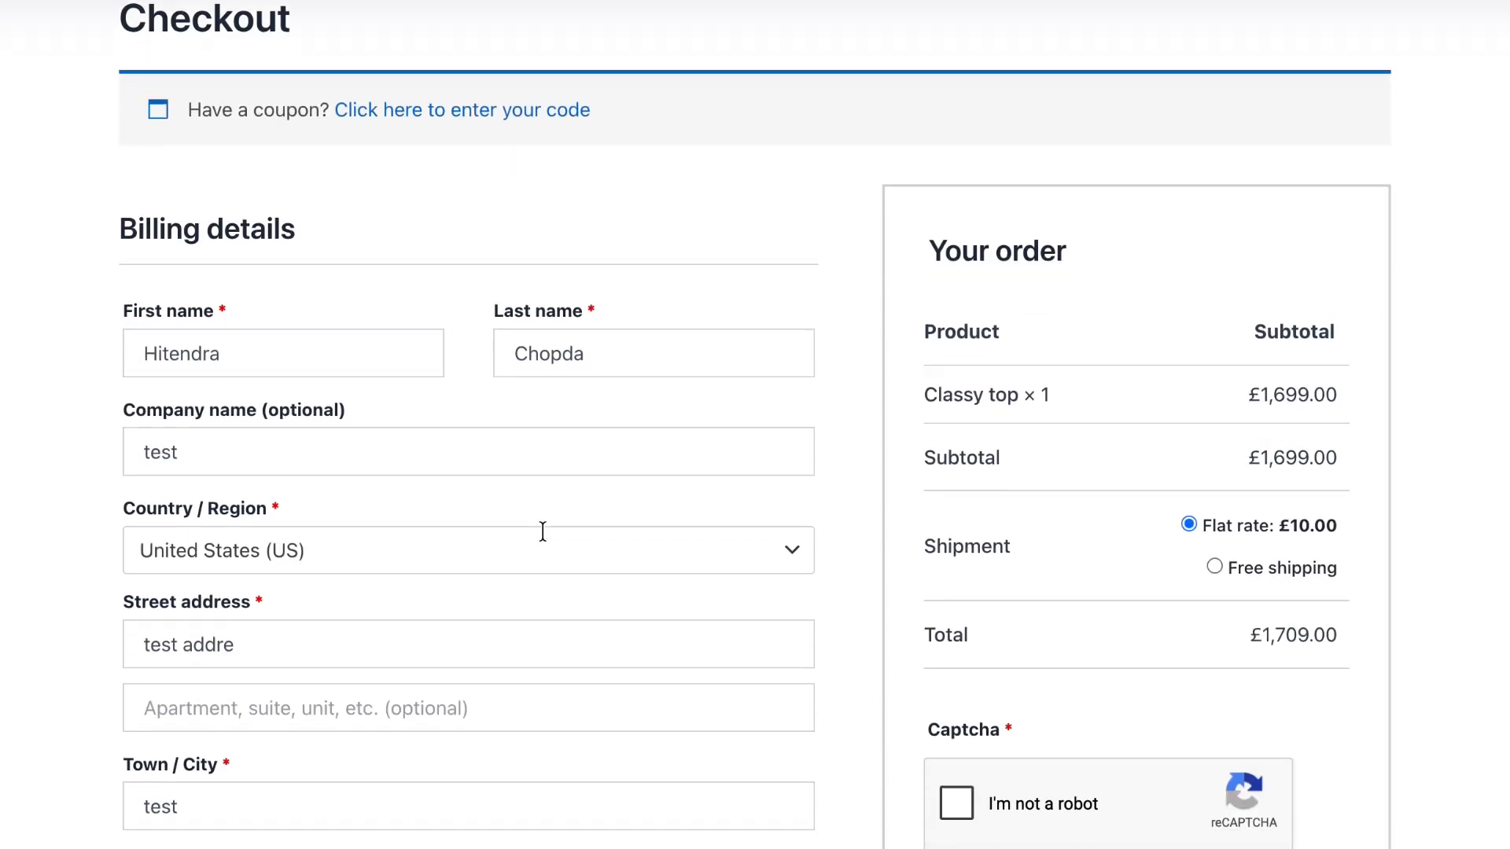
# Change the billing address country to Canada with Manitoba as the province, and enter a matching postal code.
pyautogui.click(337, 421)
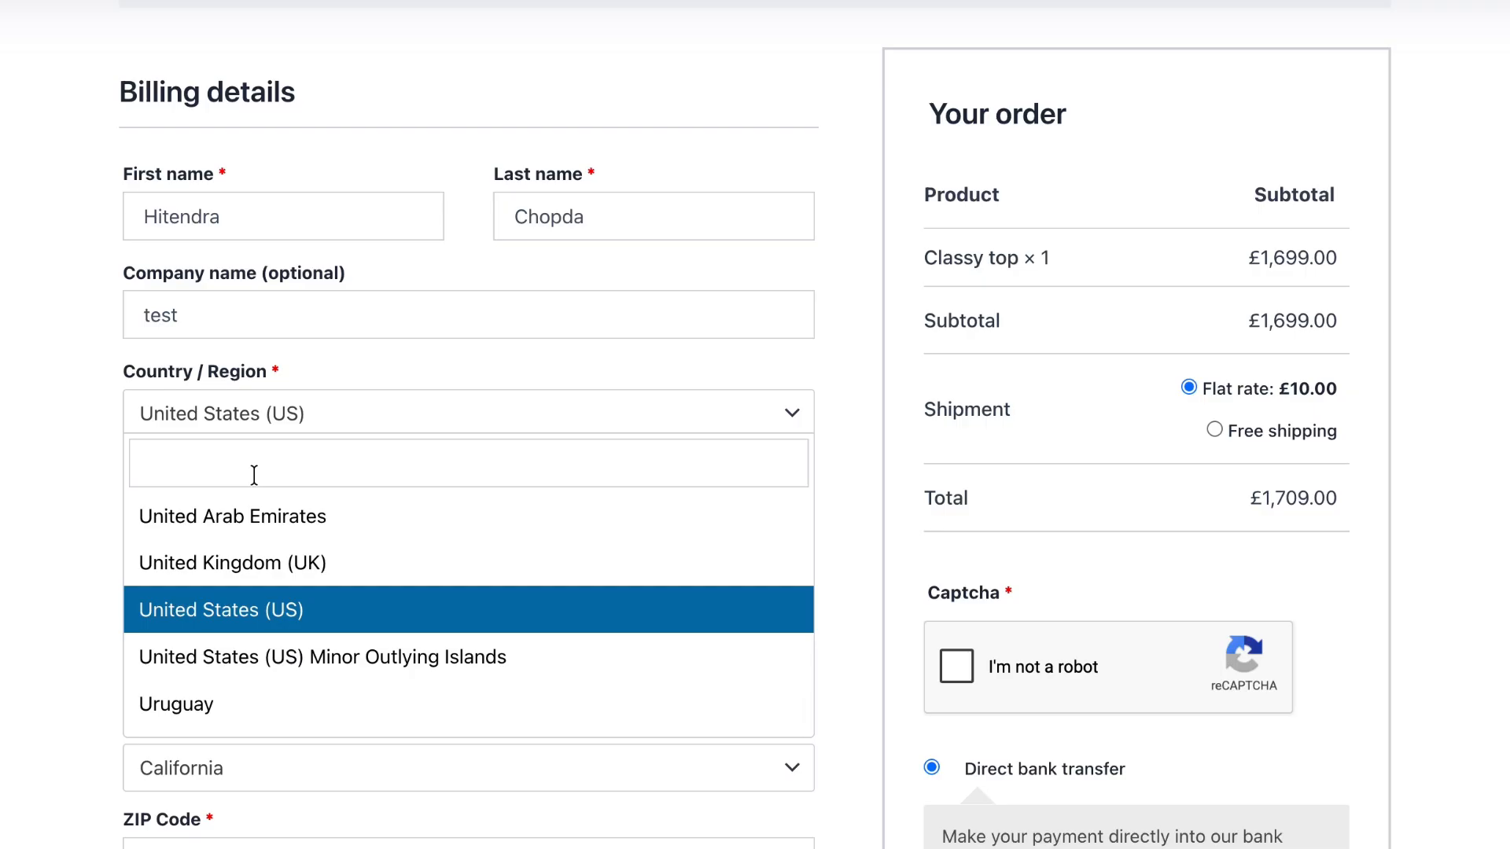
pyautogui.write('can')
pyautogui.click(209, 578)
pyautogui.scroll(-2, 203, 557)
pyautogui.click(209, 571)
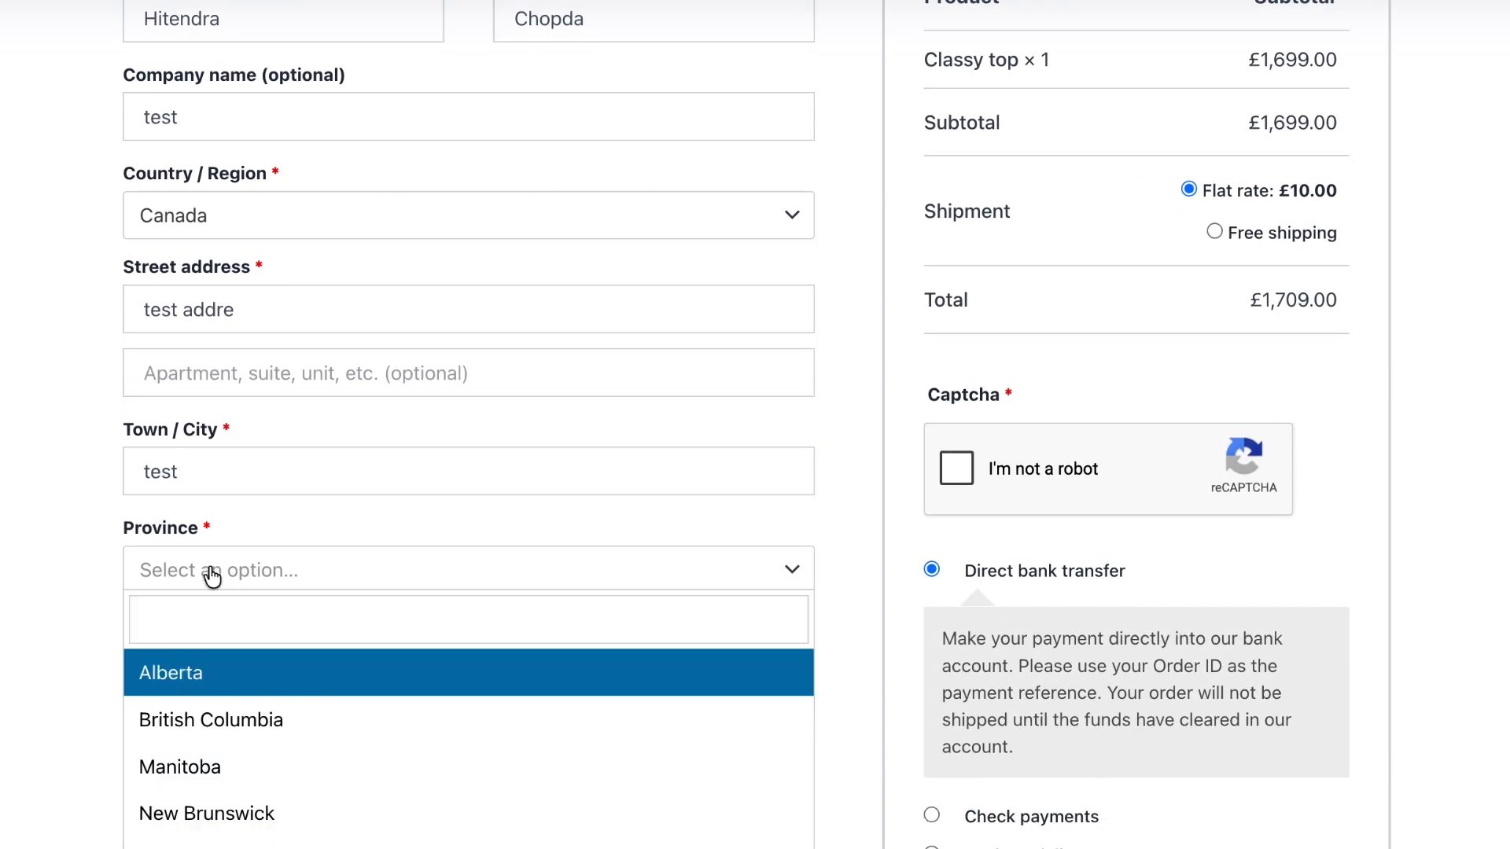
pyautogui.click(196, 767)
pyautogui.scroll(-3, 149, 766)
pyautogui.doubleClick(176, 438)
pyautogui.write('R3E 2A2')
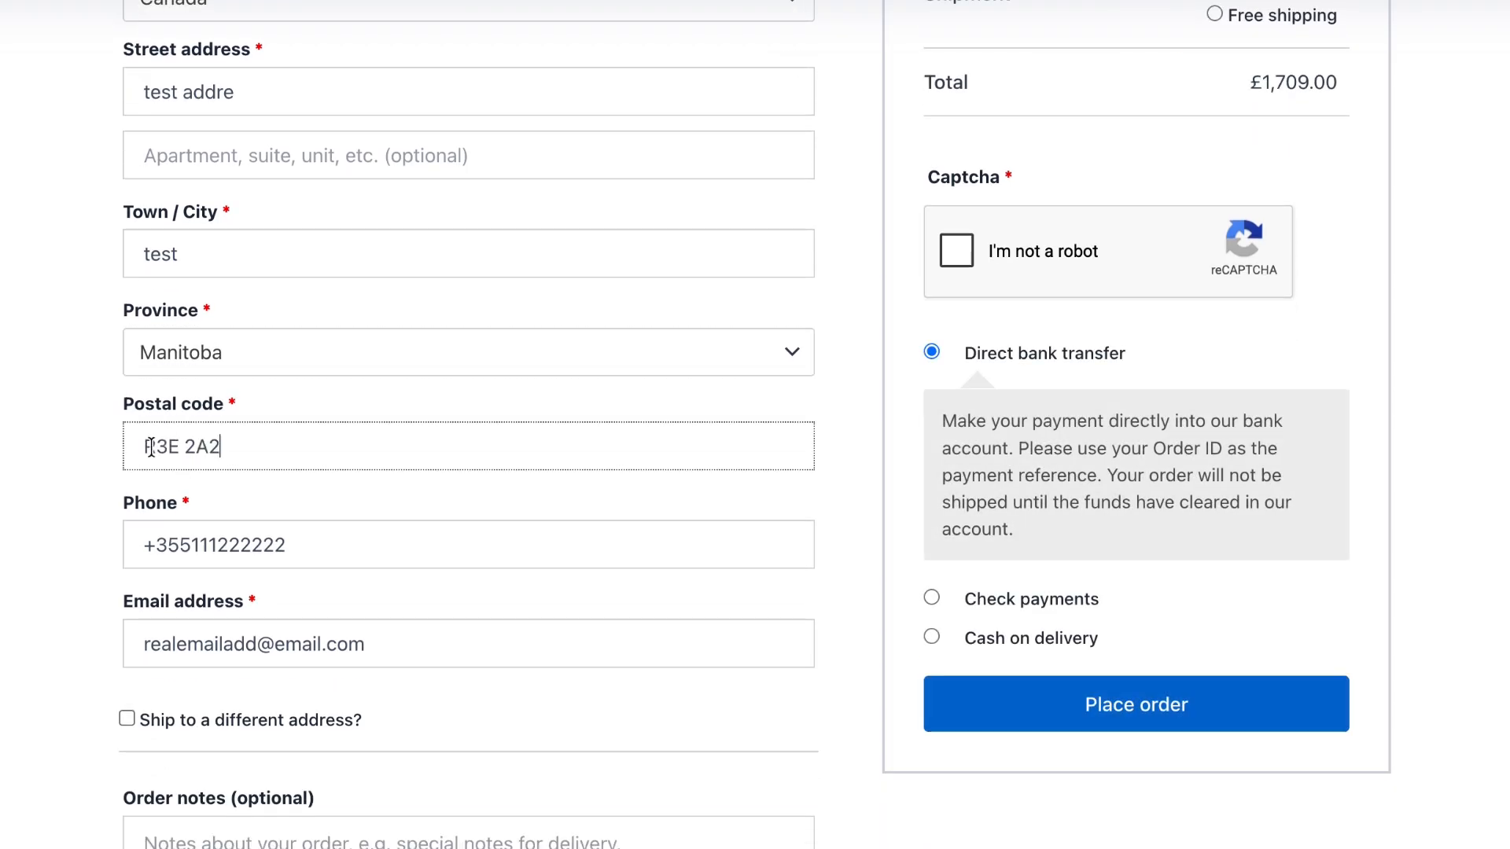
pyautogui.click(859, 487)
# Replace the part before the @ in the billing e-mail address with a high-risk test name, keeping the domain.
pyautogui.click(262, 643)
pyautogui.press('BackSpace')
pyautogui.press('BackSpace')
pyautogui.press('BackSpace')
pyautogui.press('BackSpace')
pyautogui.press('BackSpace')
pyautogui.press('BackSpace')
pyautogui.press('BackSpace')
pyautogui.press('BackSpace')
pyautogui.press('BackSpace')
pyautogui.write('i')
pyautogui.press('BackSpace')
pyautogui.press('BackSpace')
pyautogui.press('BackSpace')
pyautogui.press('BackSpace')
pyautogui.write('iamhirisk')
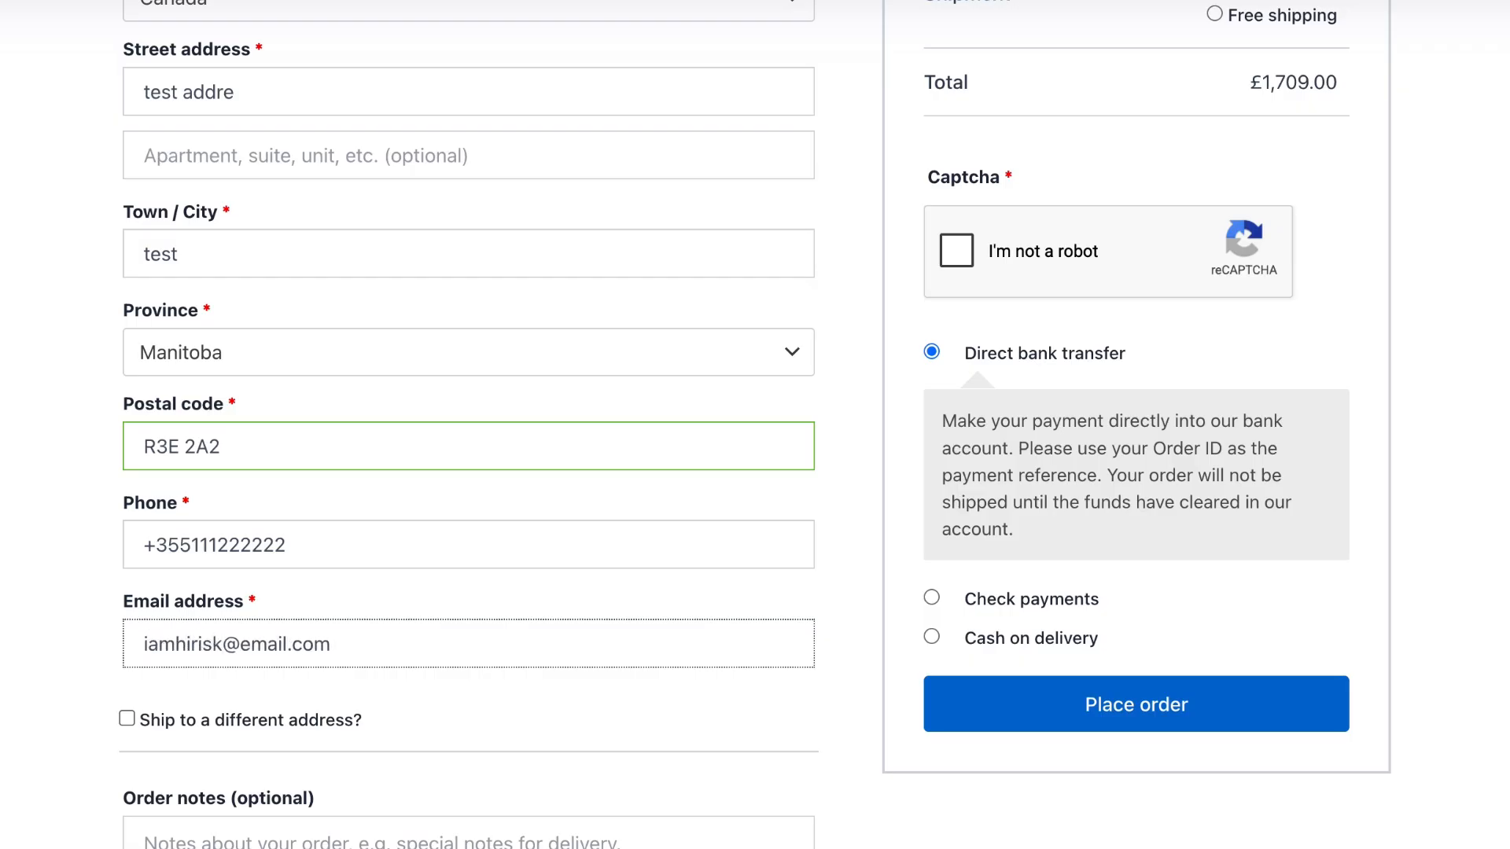
# Complete the captcha and place the Classy top order with direct bank transfer and flat rate shipping.
pyautogui.click(968, 250)
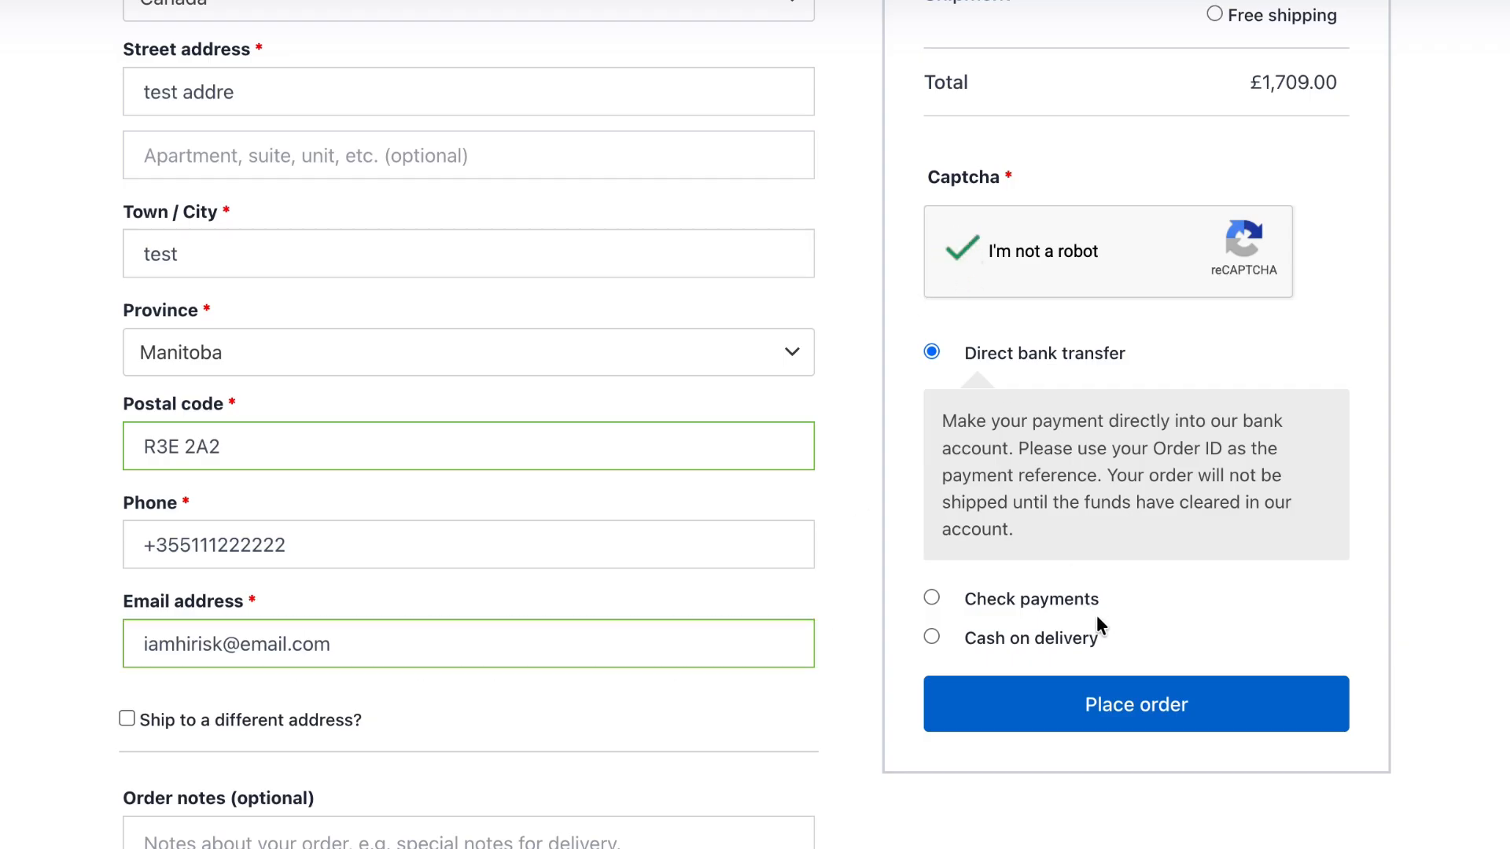
pyautogui.click(1114, 715)
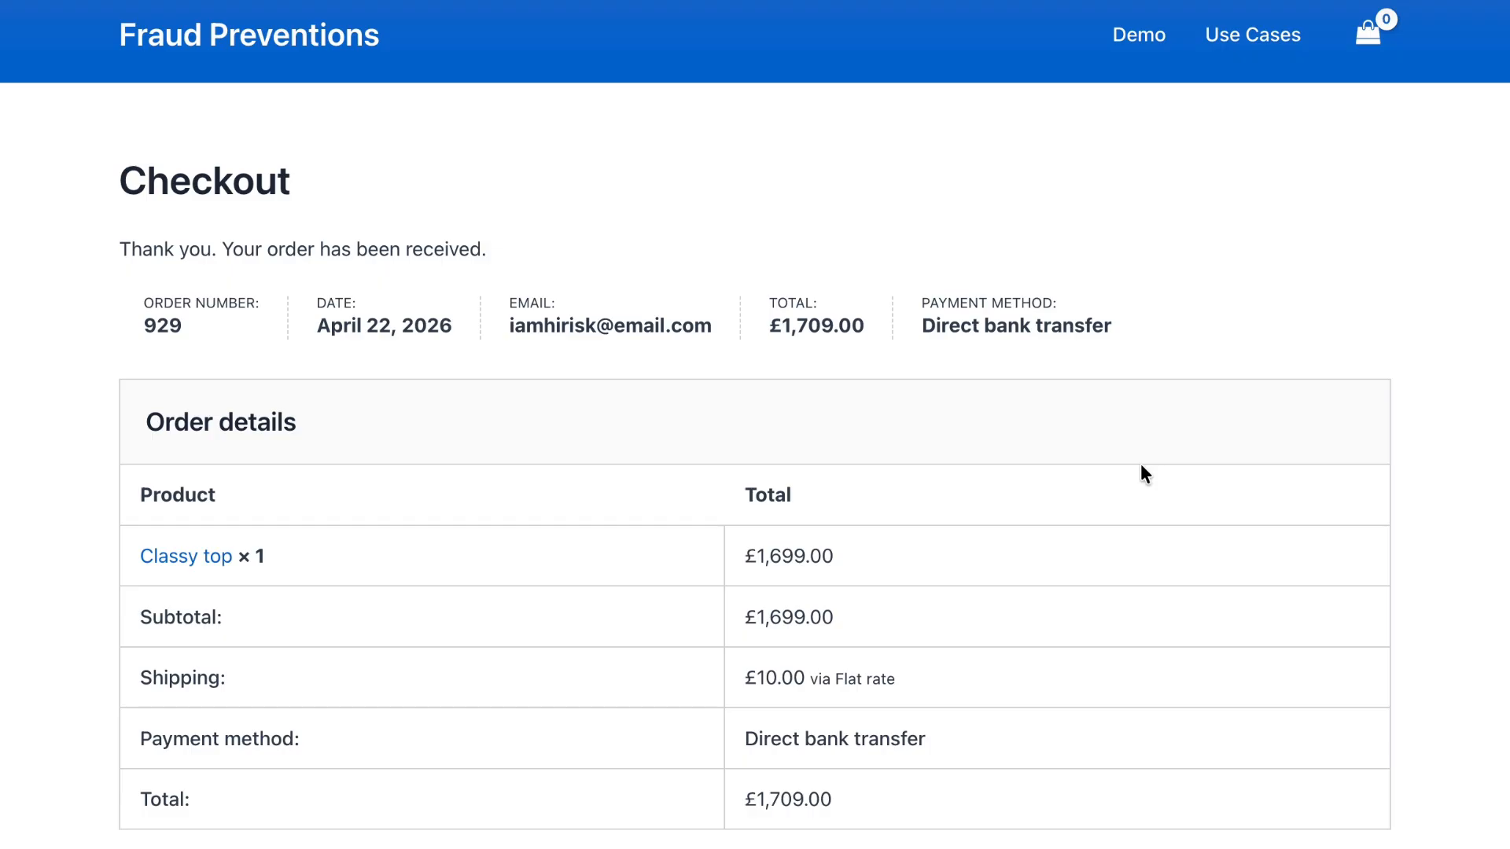
pyautogui.scroll(-1, 1140, 463)
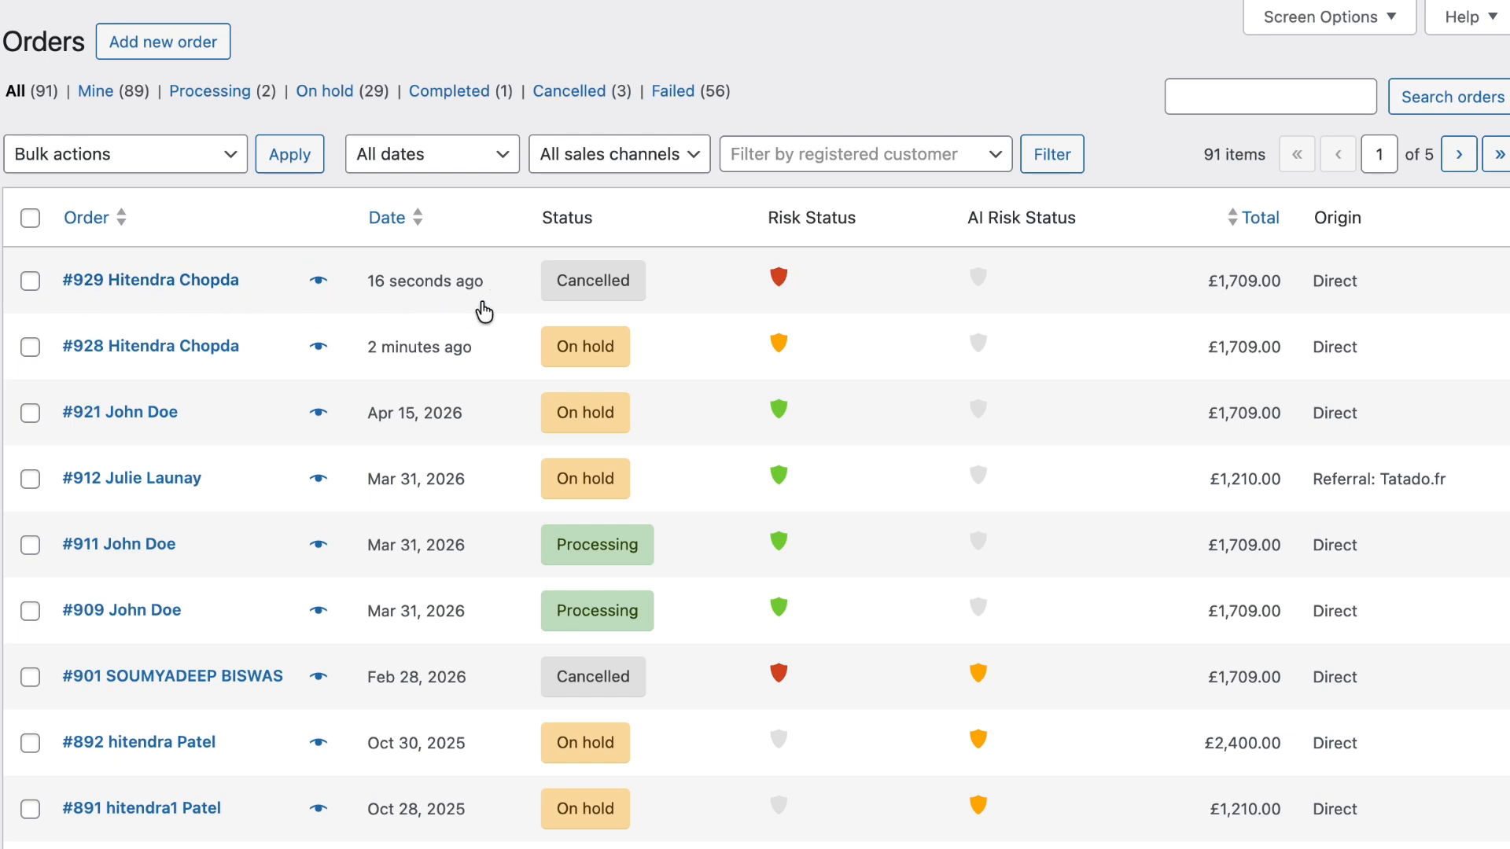
# Check the newest order's status in the store's order list, then open it and expand its fraud risk details to examine the triggered rules.
pyautogui.moveTo(582, 297)
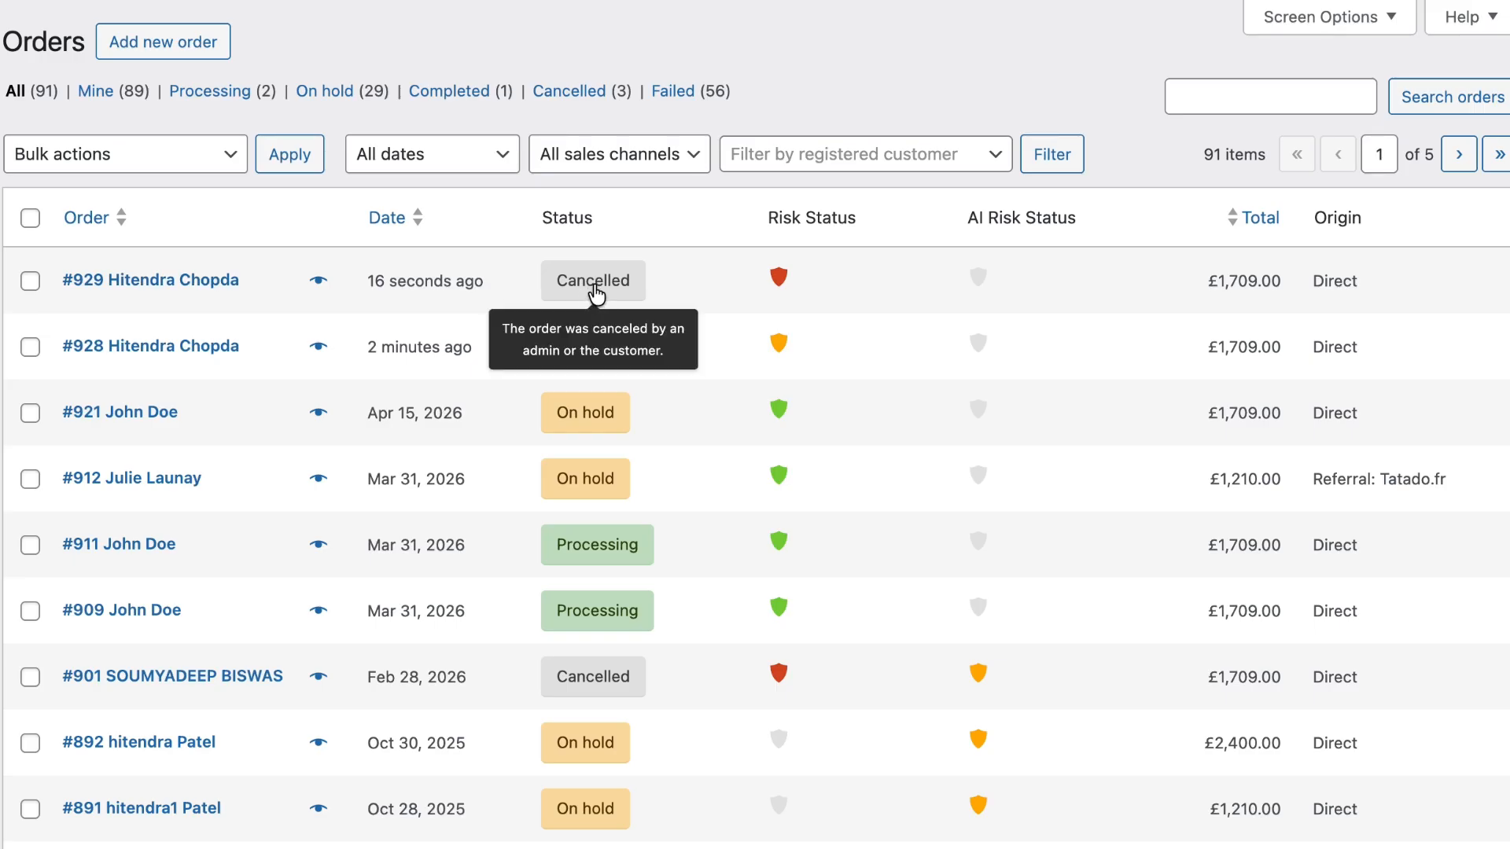
pyautogui.click(142, 283)
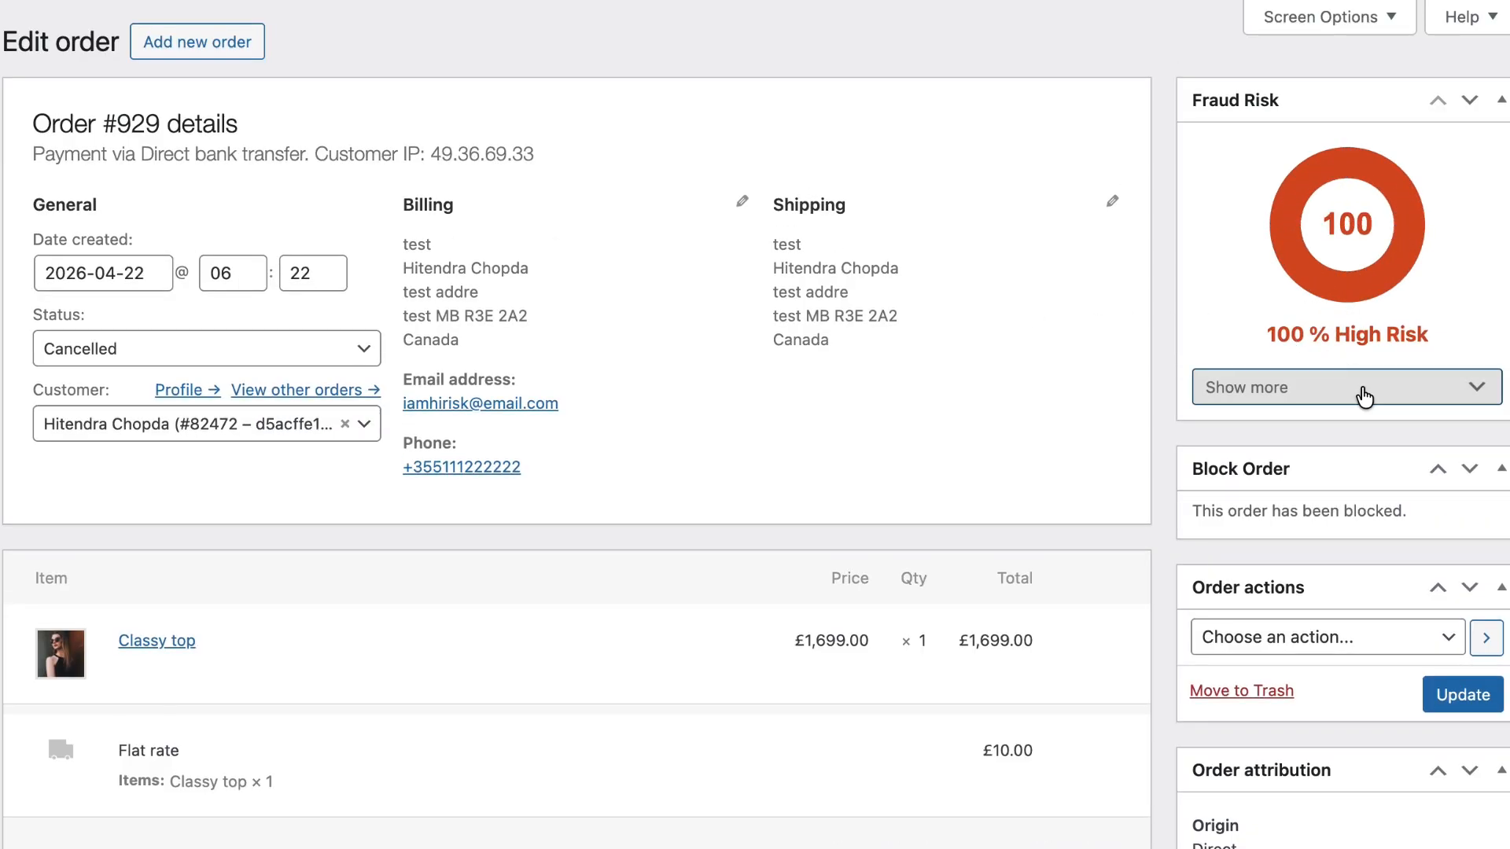
pyautogui.click(1267, 391)
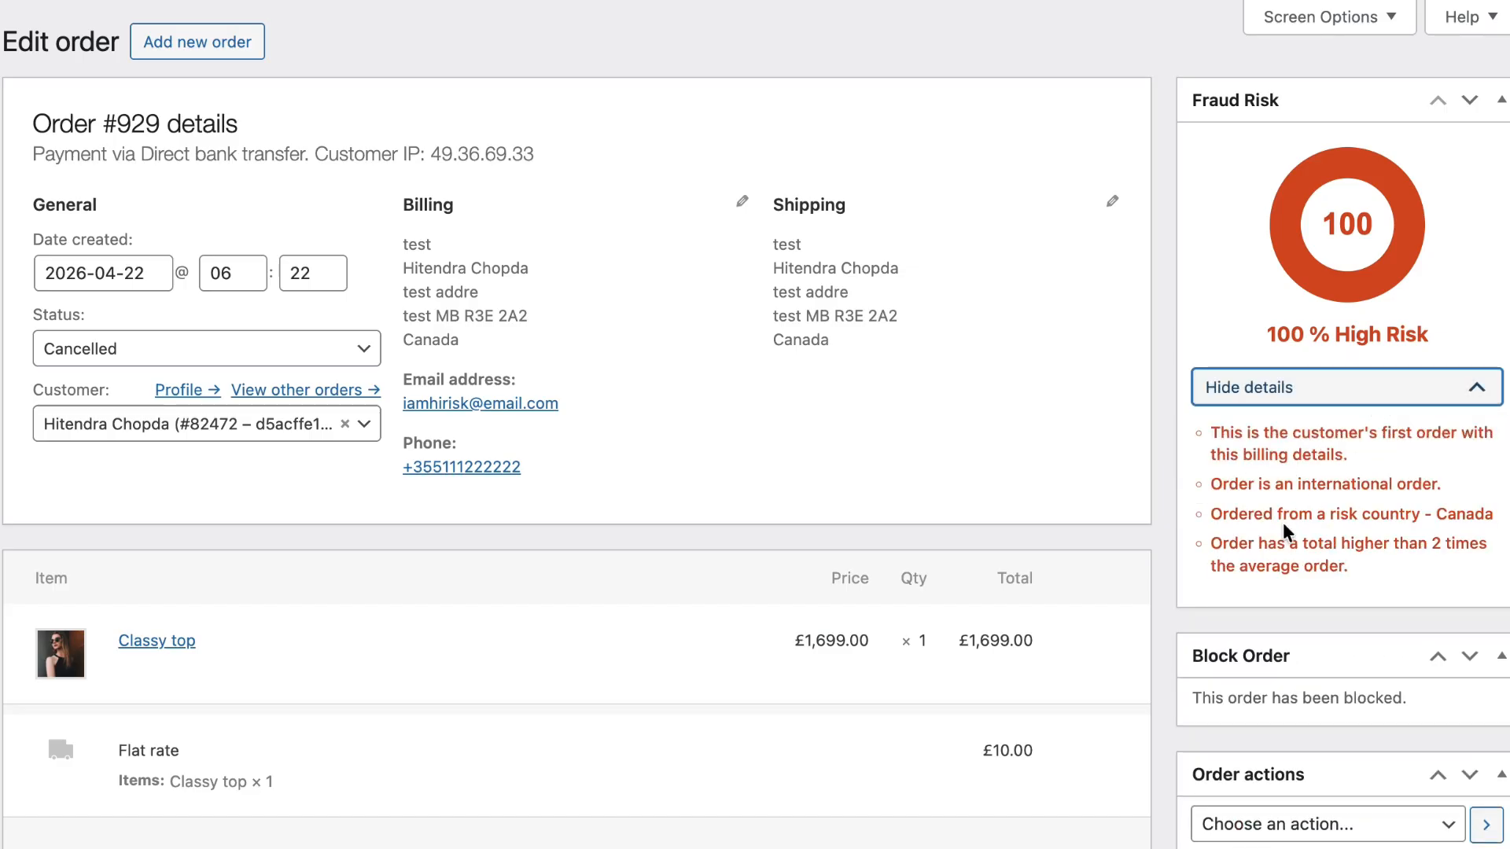
pyautogui.doubleClick(1459, 515)
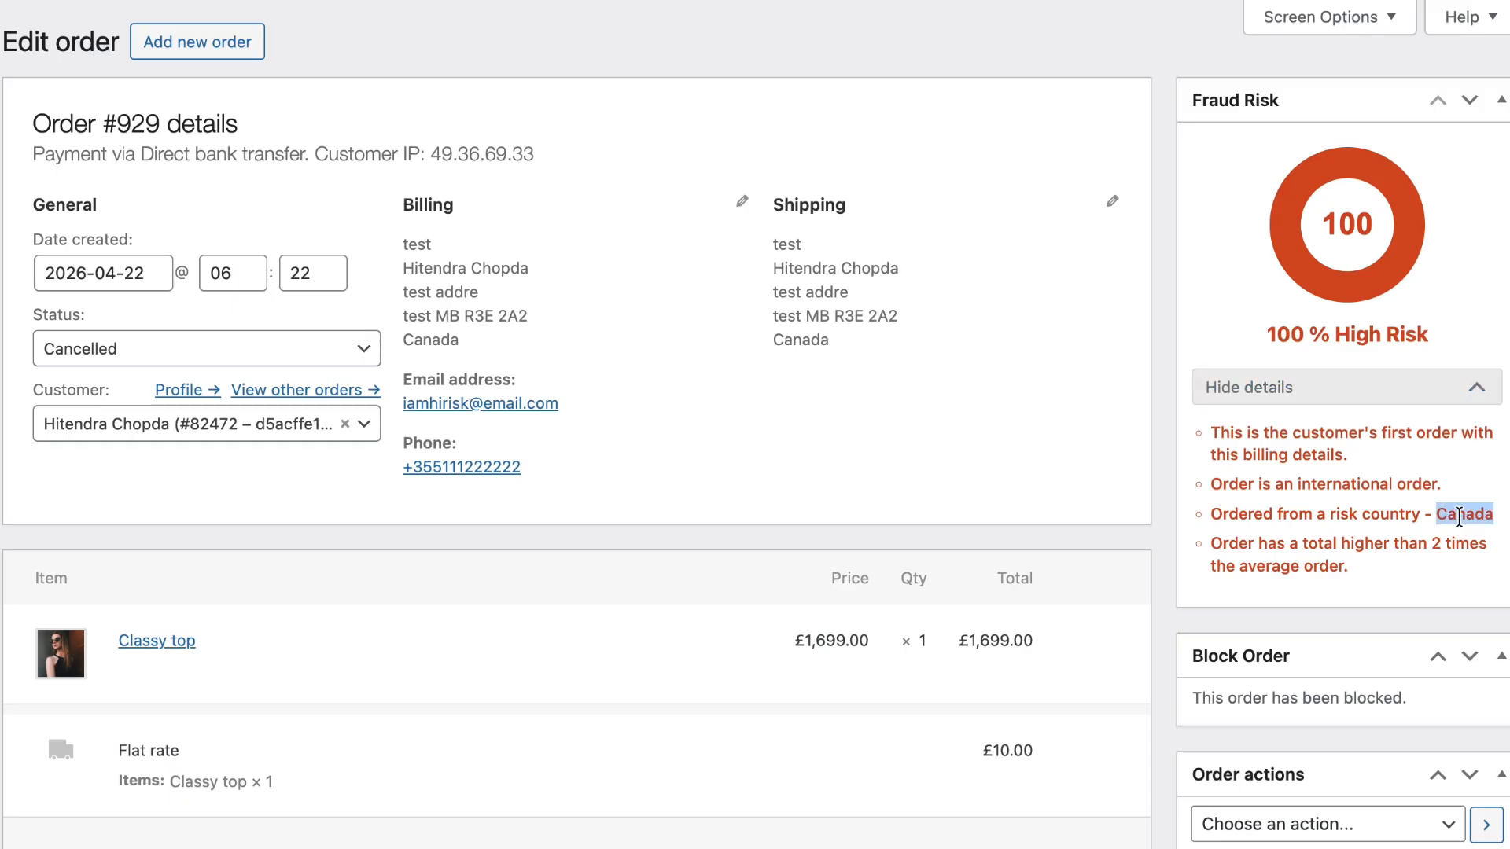